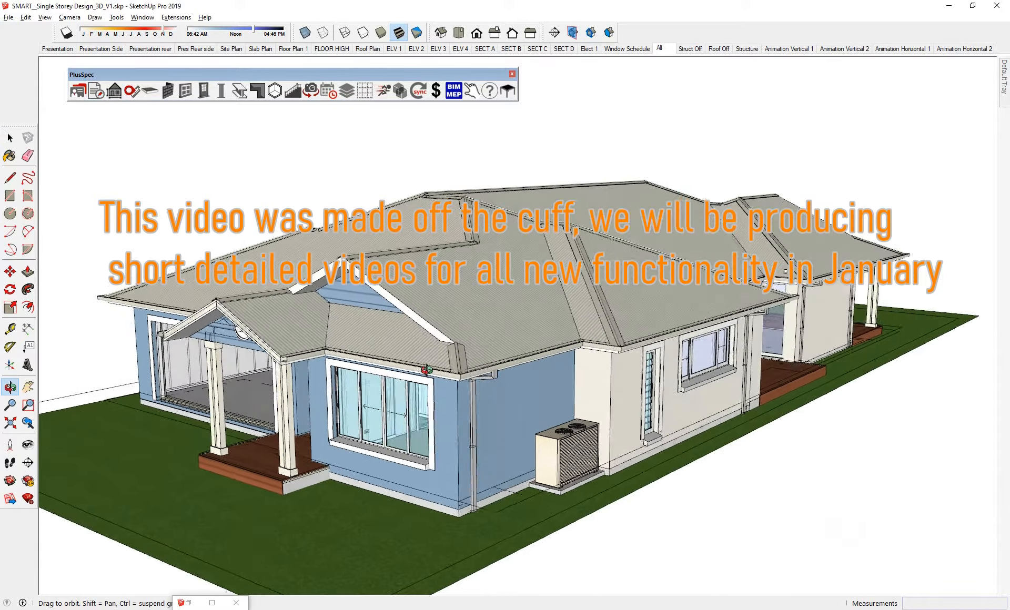
key(space)
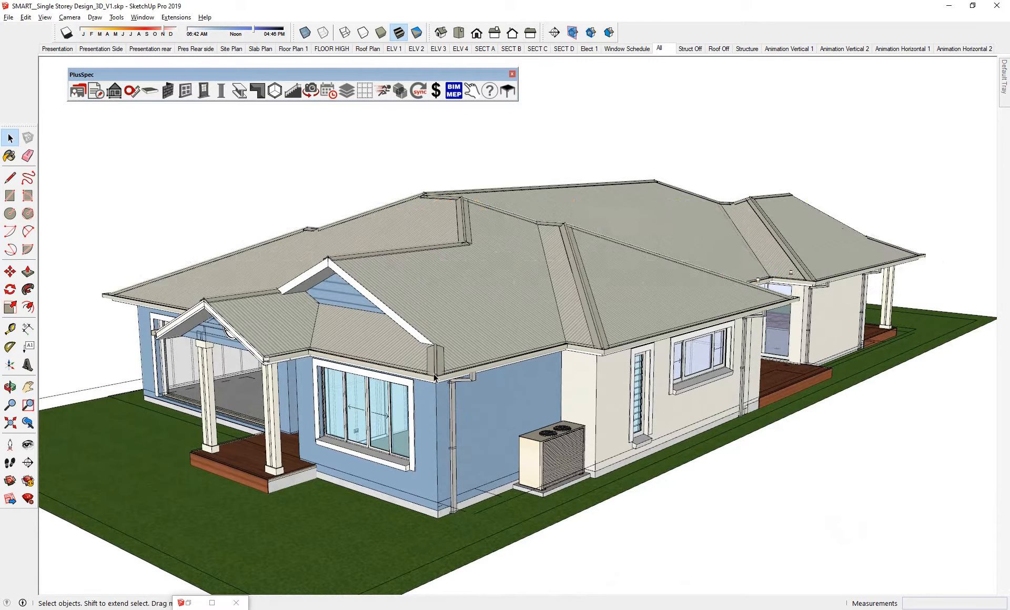
mouse_move(441, 375)
middle_down()
mouse_move(421, 365)
mouse_move(446, 355)
middle_up()
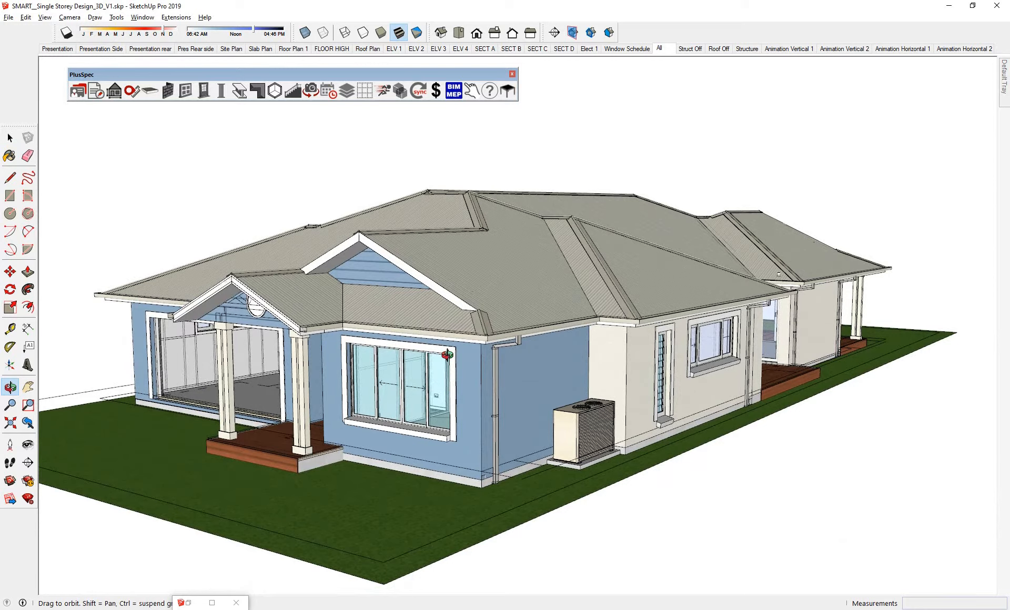
key(space)
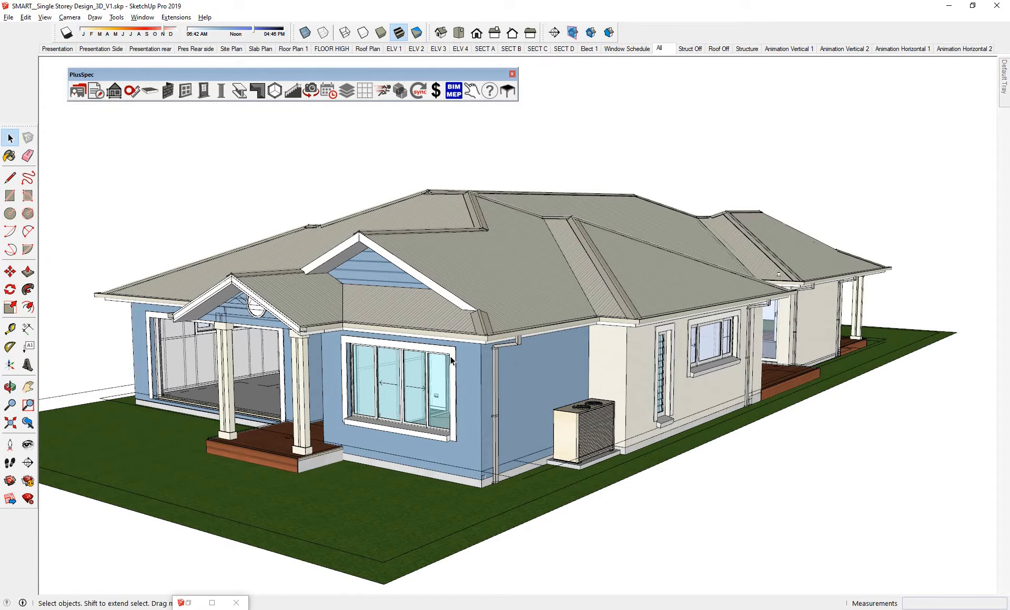
middle_drag(420, 358, 445, 353)
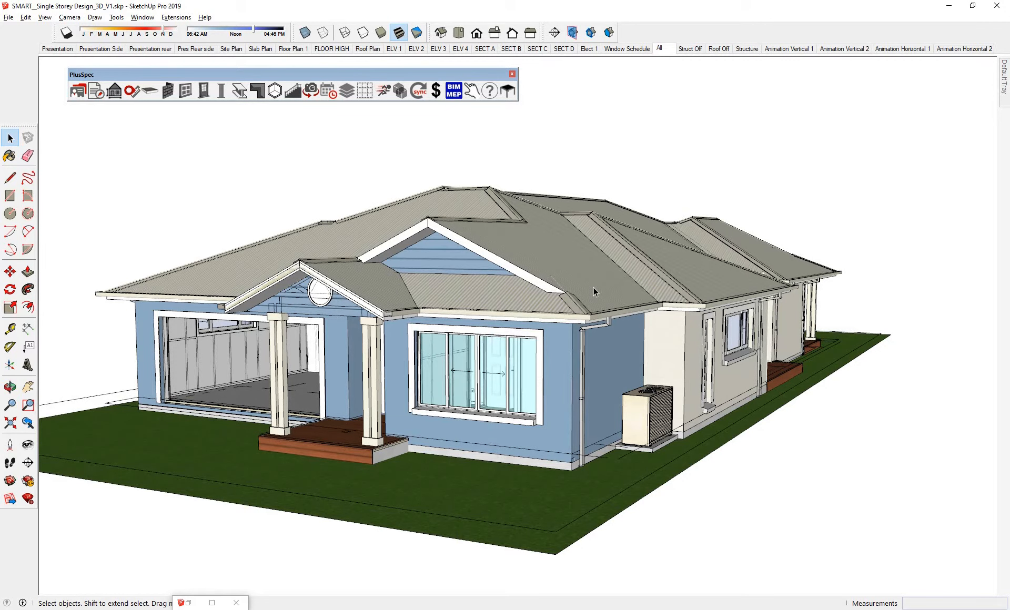
middle_drag(593, 286, 562, 299)
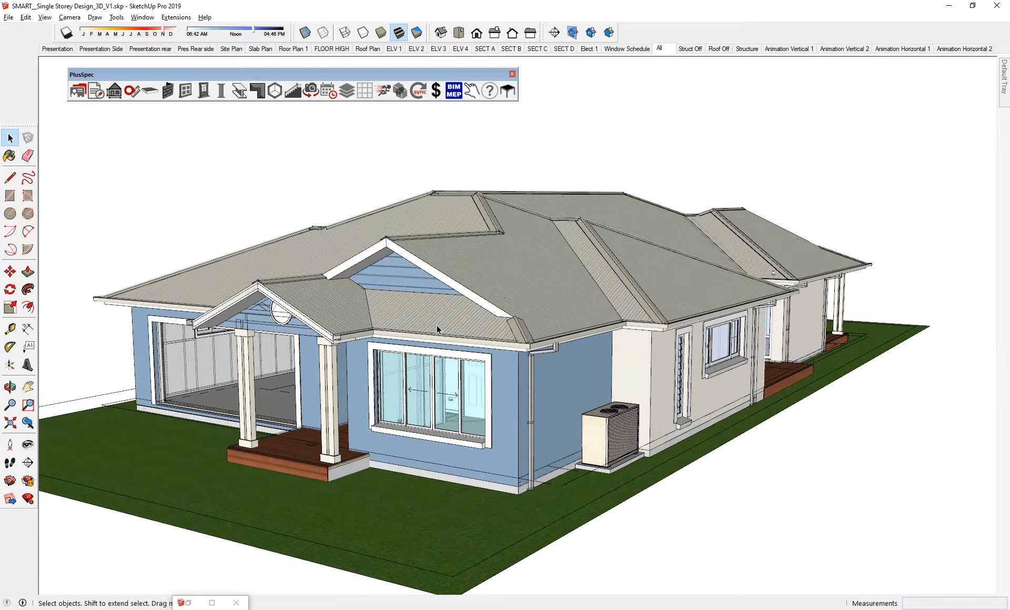
middle_drag(379, 345, 502, 316)
- Show the Struct Off scene and inspect the house exterior from several sides
click(690, 48)
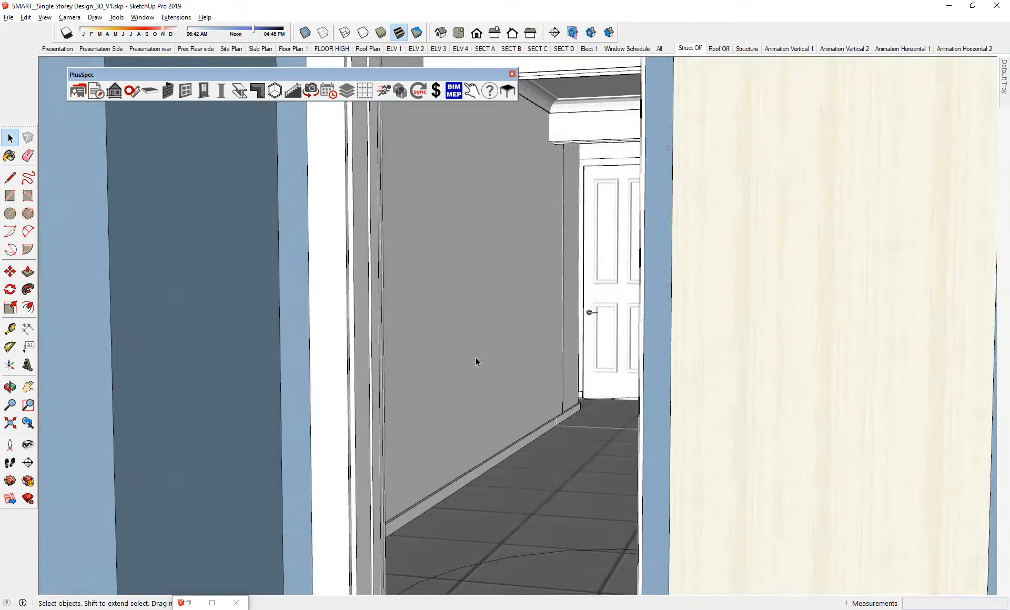
middle_drag(475, 356, 227, 325)
scroll(531, 354, down, 6)
scroll(546, 349, down, 5)
middle_drag(721, 355, 467, 383)
middle_drag(664, 351, 489, 337)
- Show the ELV 1 front elevation scene and view the shaded house at an angle
click(394, 48)
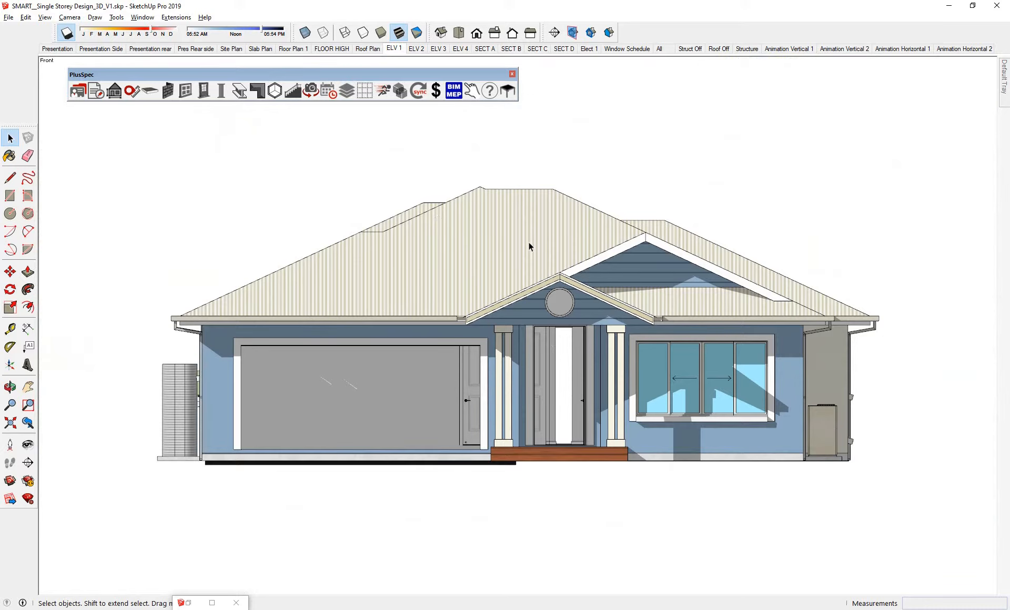
middle_drag(529, 247, 432, 283)
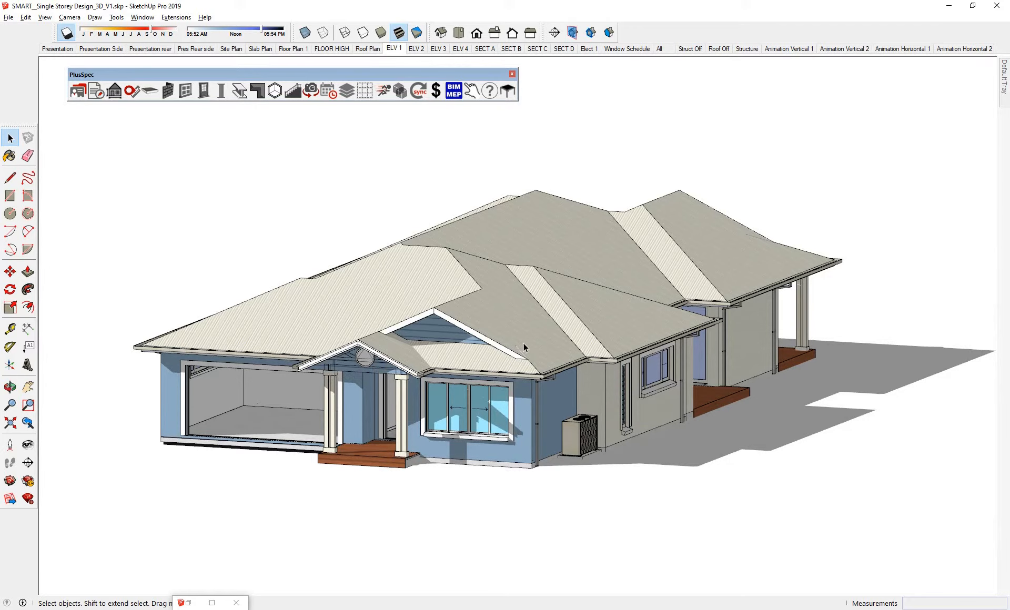
mouse_move(573, 334)
middle_down()
mouse_move(455, 330)
mouse_move(579, 328)
mouse_move(568, 320)
middle_up()
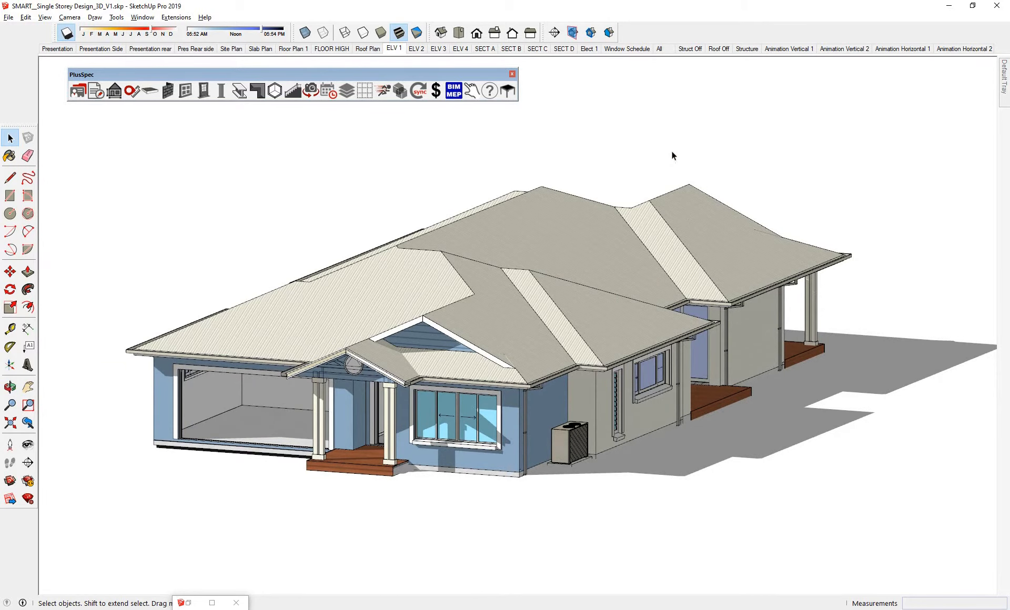
- Show the Structure scene and examine the wall framing, decks and roof trusses from several sides
click(746, 54)
middle_drag(633, 302, 295, 301)
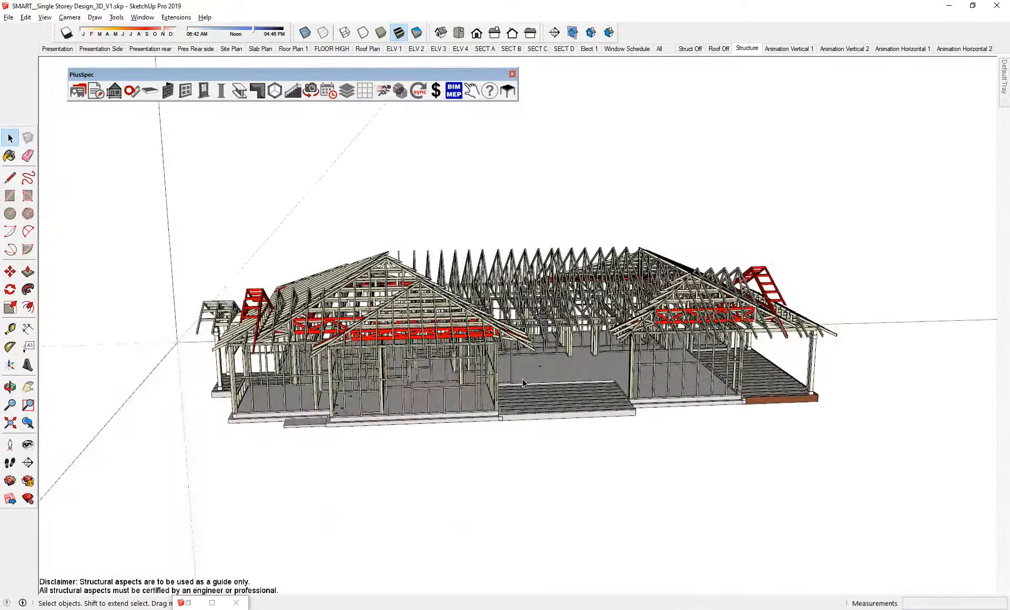
scroll(536, 424, up, 7)
scroll(499, 437, up, 3)
middle_drag(499, 436, 420, 371)
scroll(419, 367, down, 10)
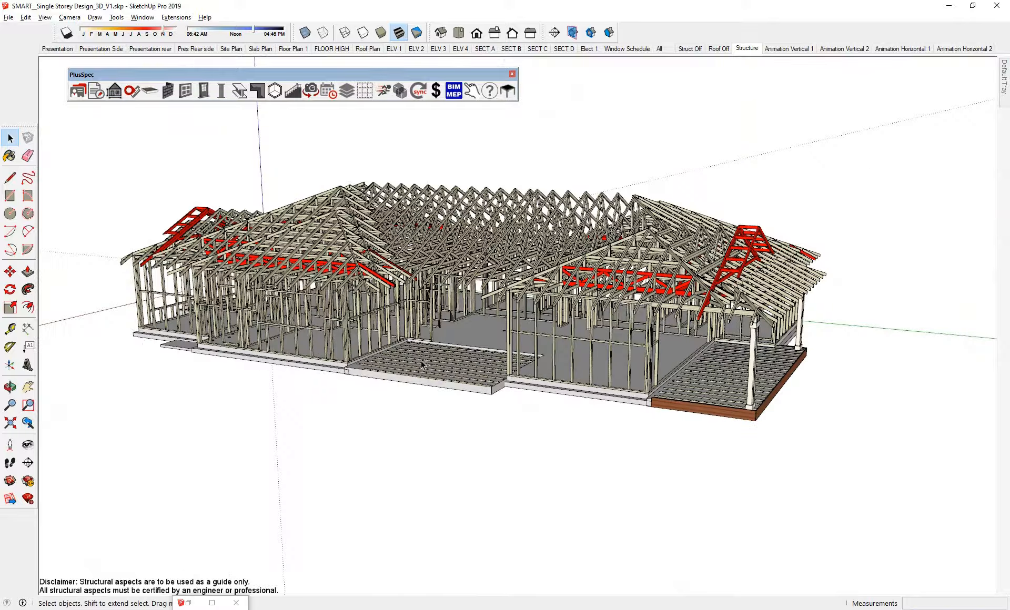
middle_drag(757, 407, 679, 399)
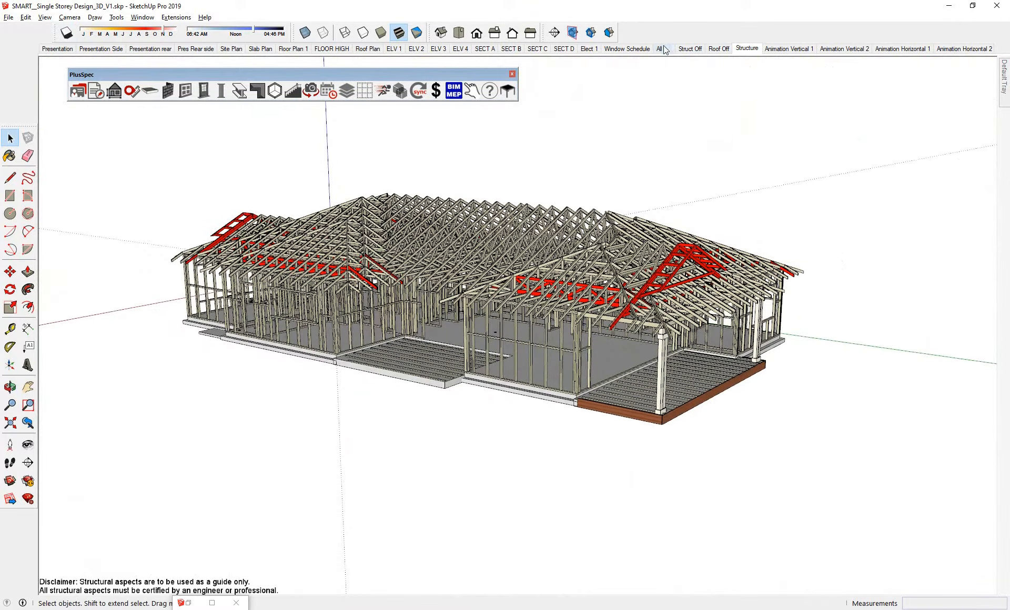
middle_drag(634, 319, 825, 260)
key(space)
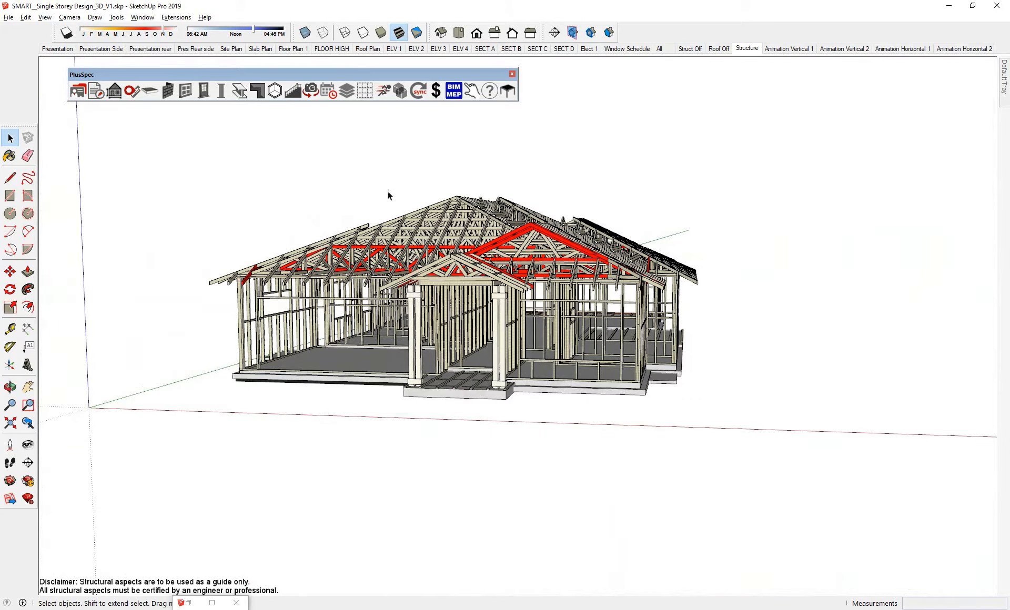
- Close the minimised takeoff window and display the whole house from the All scene in X-ray style
click(213, 604)
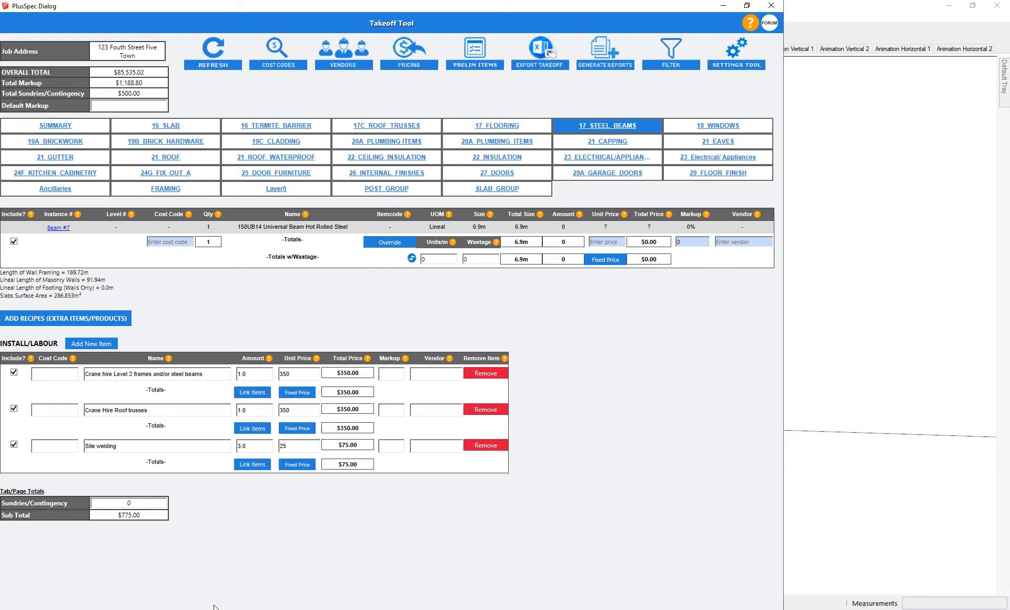
click(771, 6)
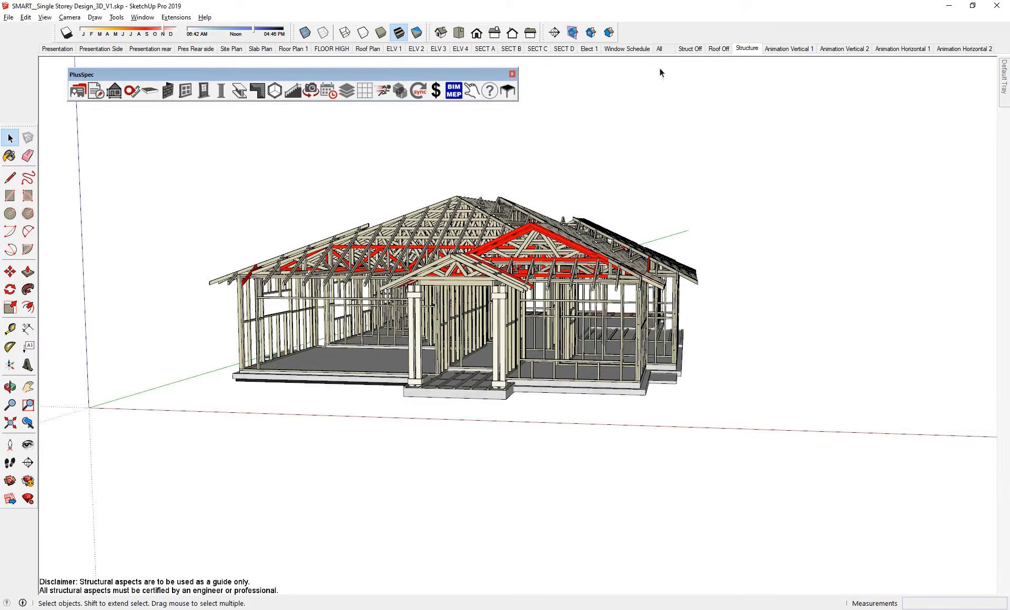
click(664, 50)
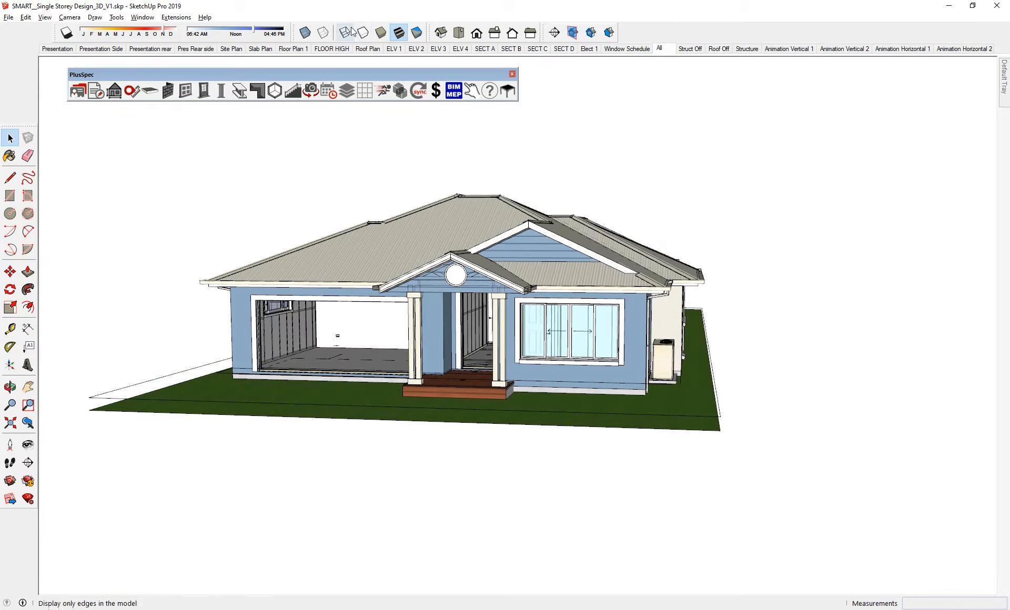
click(306, 35)
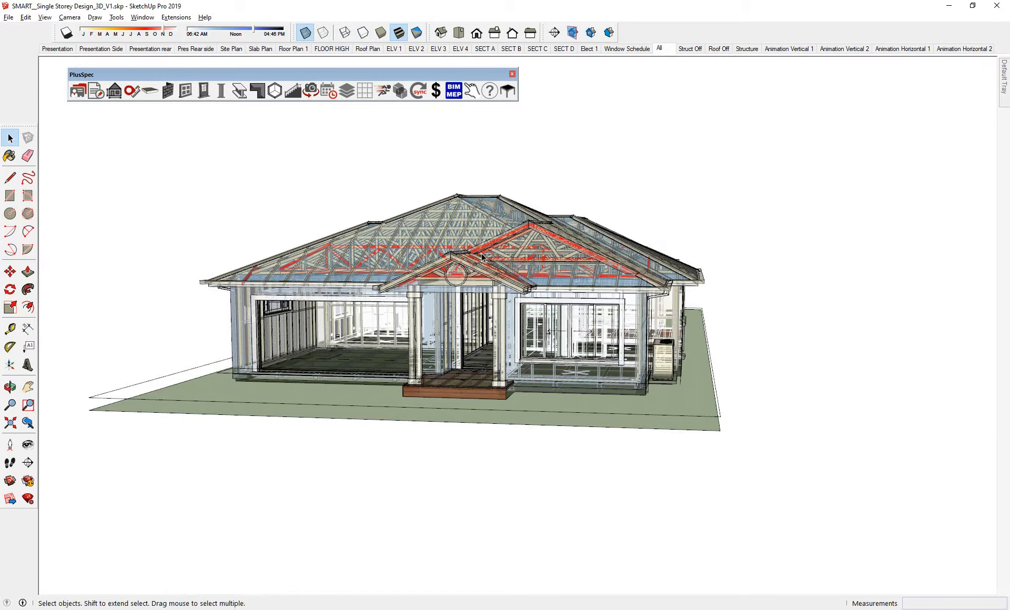
scroll(499, 268, up, 3)
middle_drag(568, 276, 349, 236)
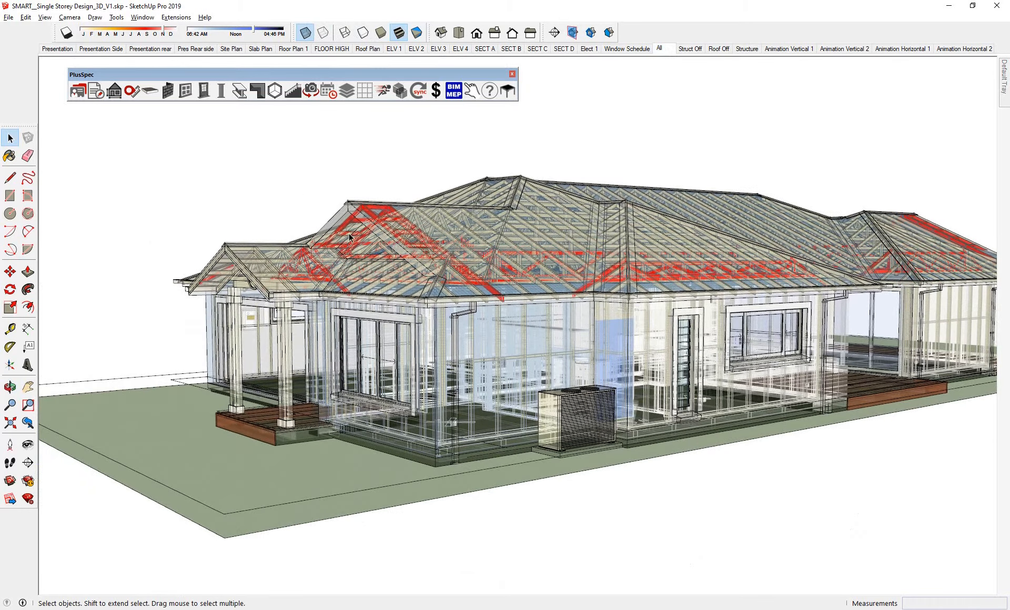
middle_drag(420, 343, 518, 288)
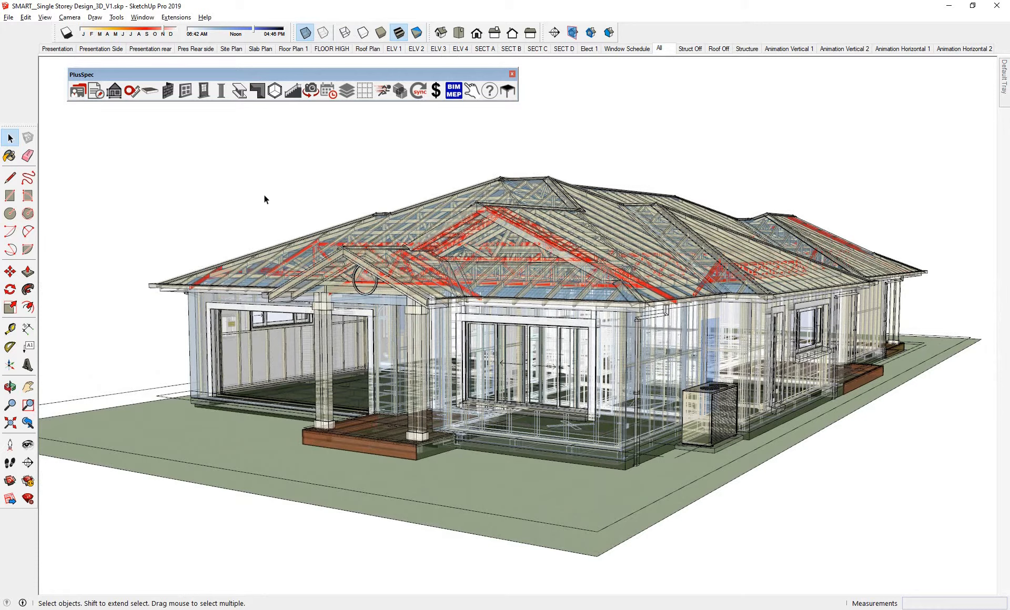
- Generate the takeoff report for the entire model's visible layers, filtered by layers with advanced framing, and move its window fully into view
click(97, 93)
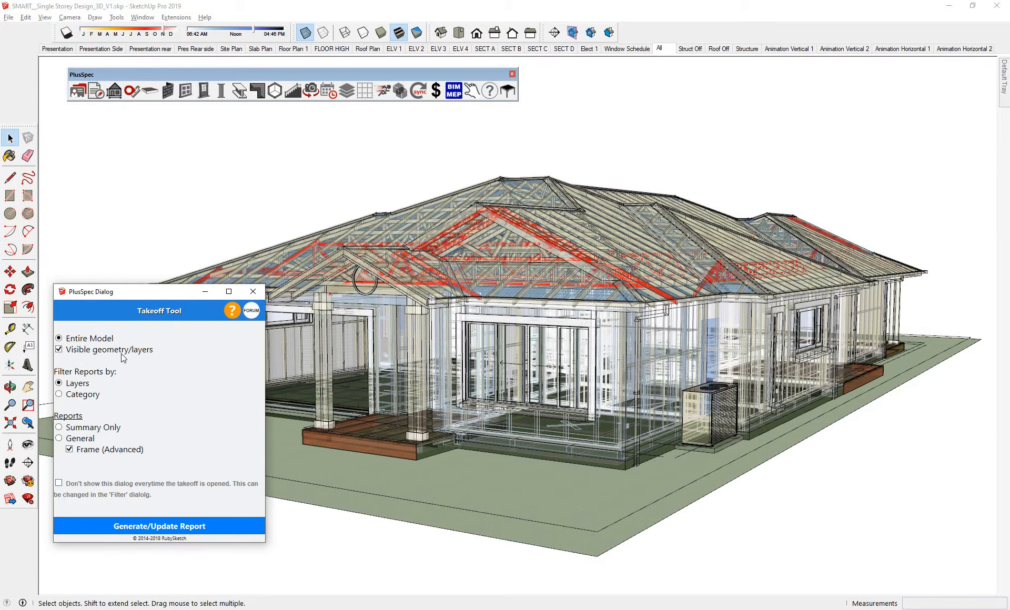
click(147, 526)
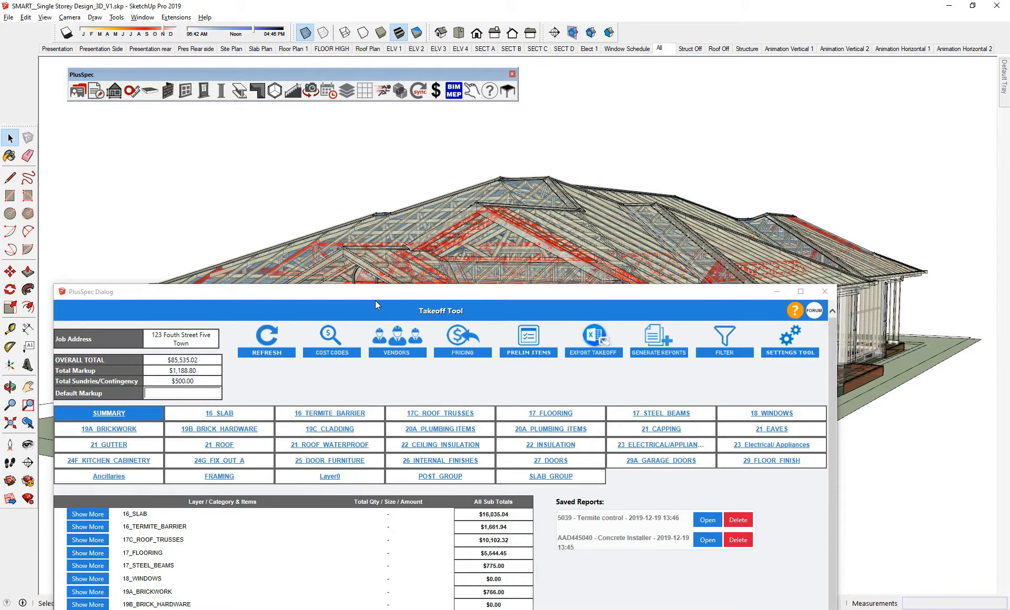
drag(373, 295, 414, 116)
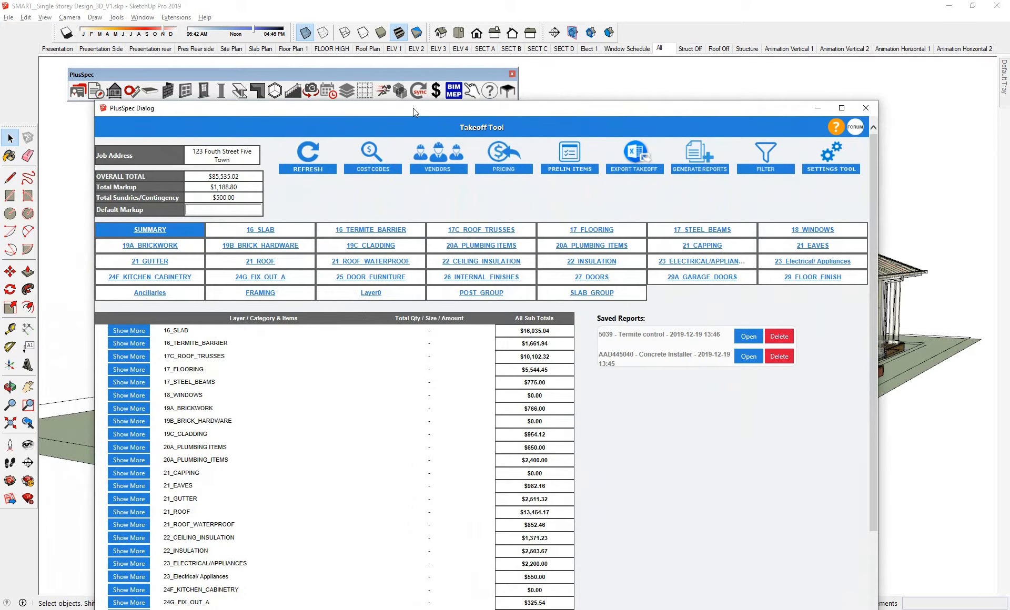
drag(413, 109, 409, 73)
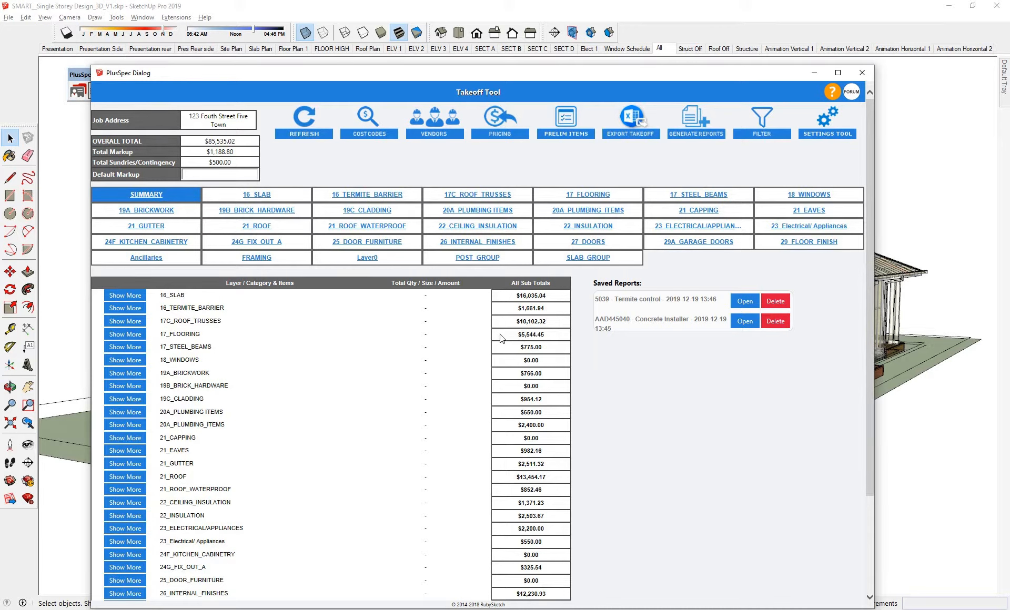
- Check the takeoff export options, and review the item descriptions in the saved Concrete Installer purchase order
click(631, 127)
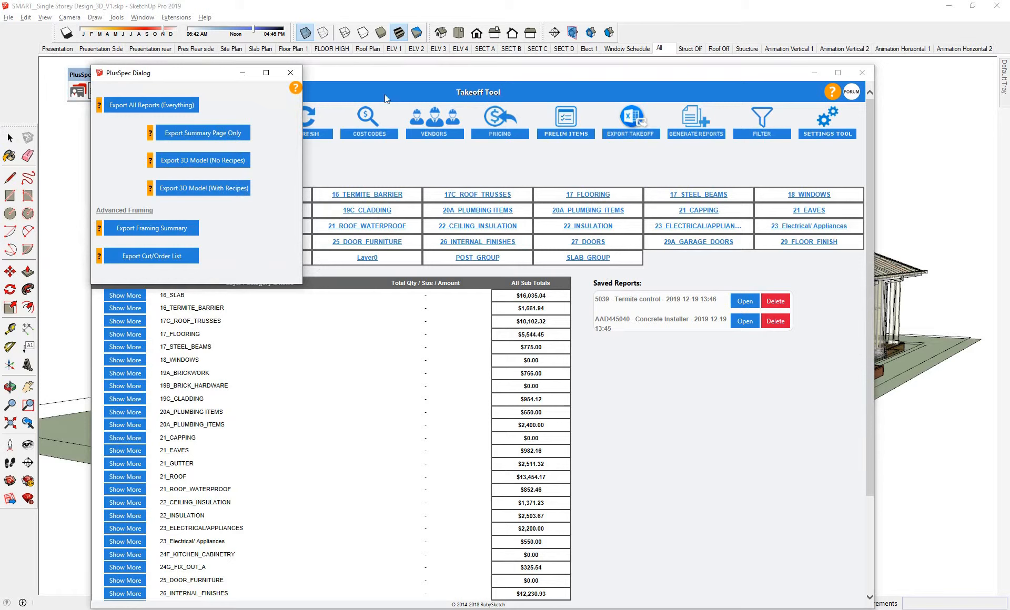
click(291, 73)
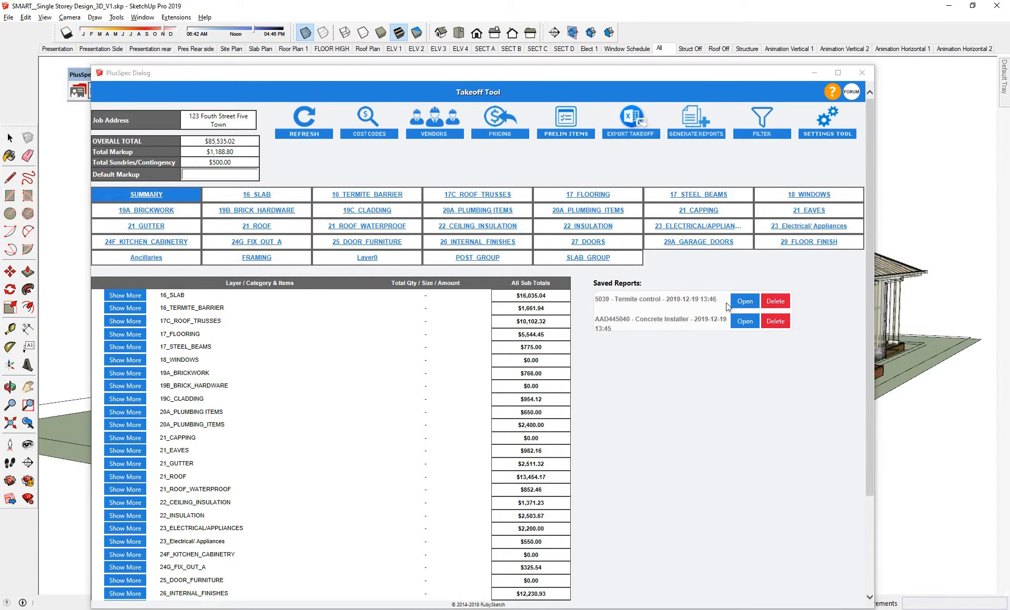
click(744, 322)
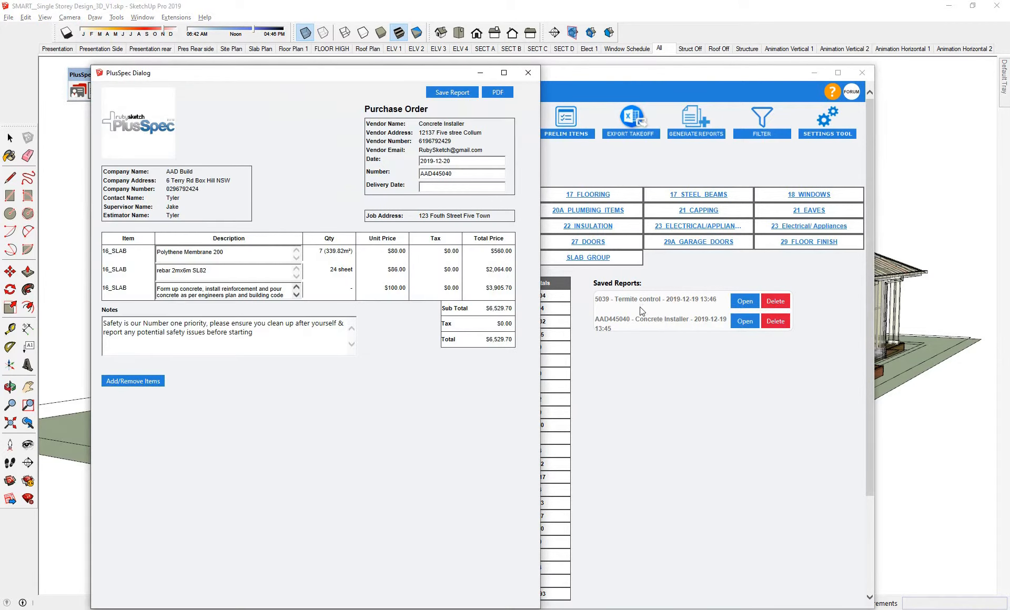
drag(228, 253, 156, 271)
click(208, 272)
click(295, 295)
click(295, 297)
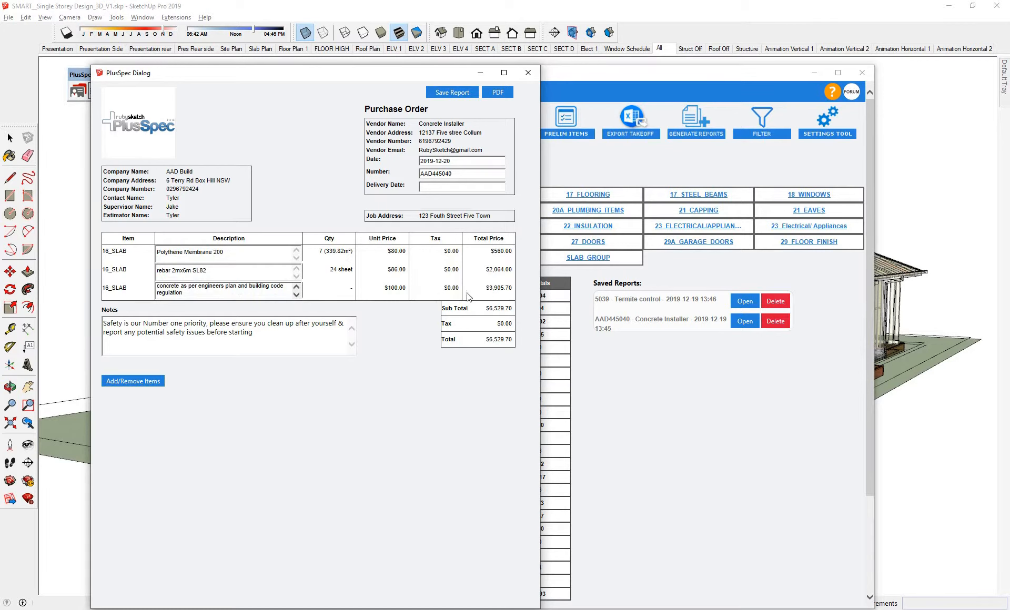
click(528, 73)
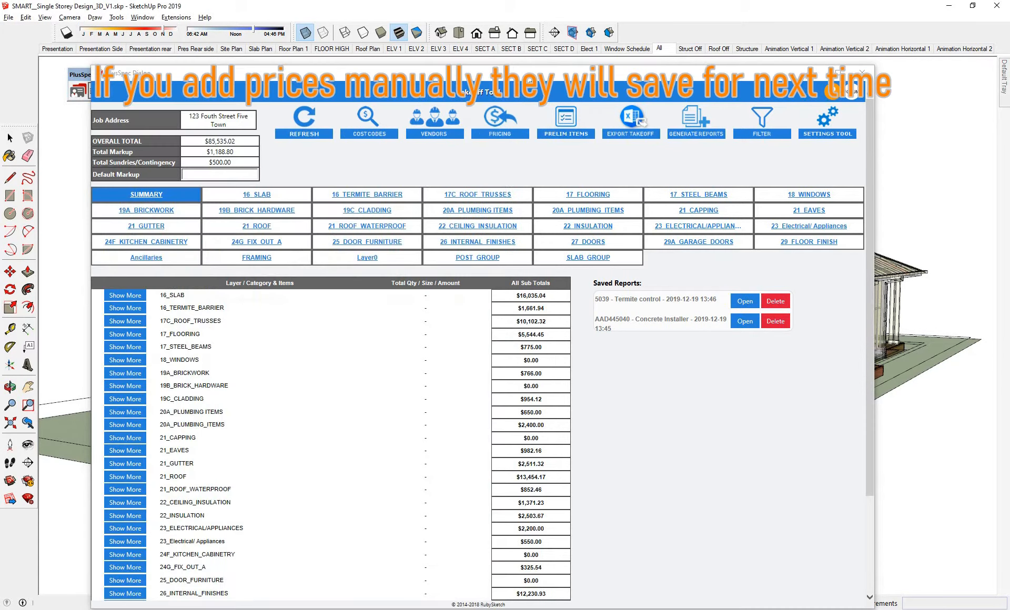
- Open the 16_SLAB takeoff page and check the vendors assigned to the concrete and the Polythene Membrane 200
click(271, 194)
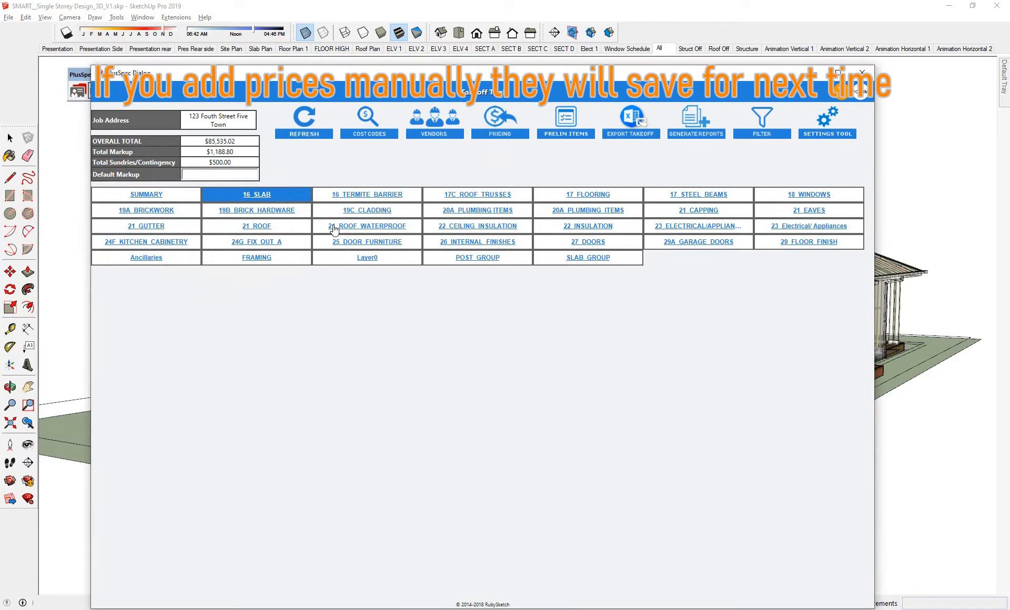
scroll(333, 227, down, 1)
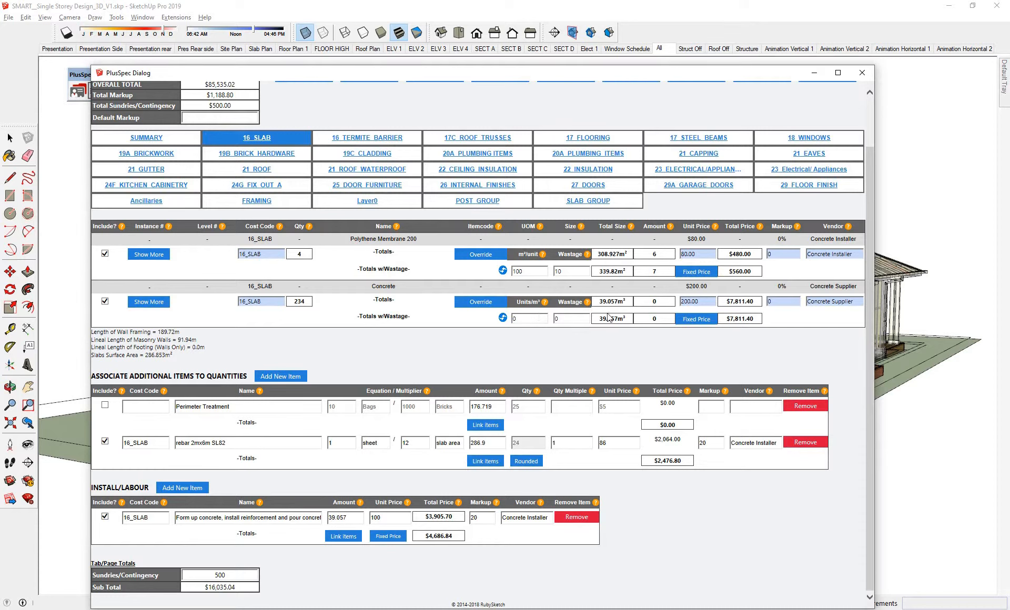
click(832, 302)
click(831, 302)
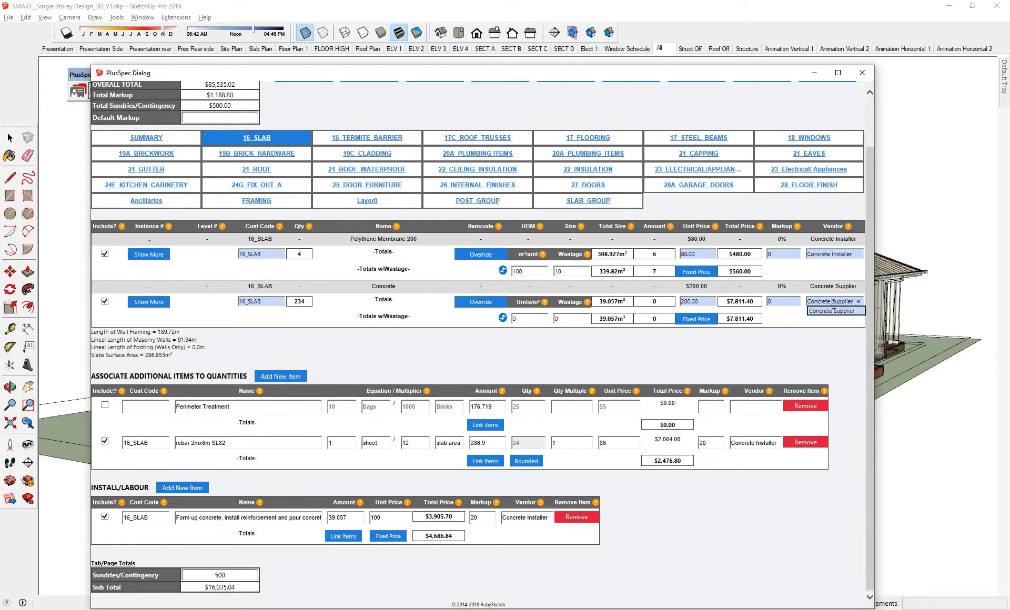
click(831, 255)
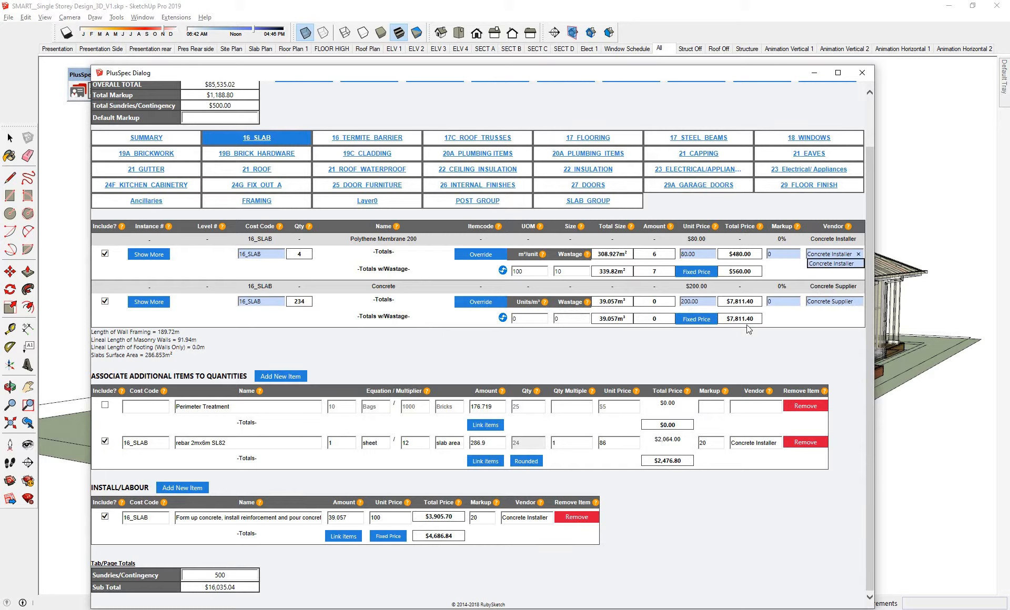
click(688, 344)
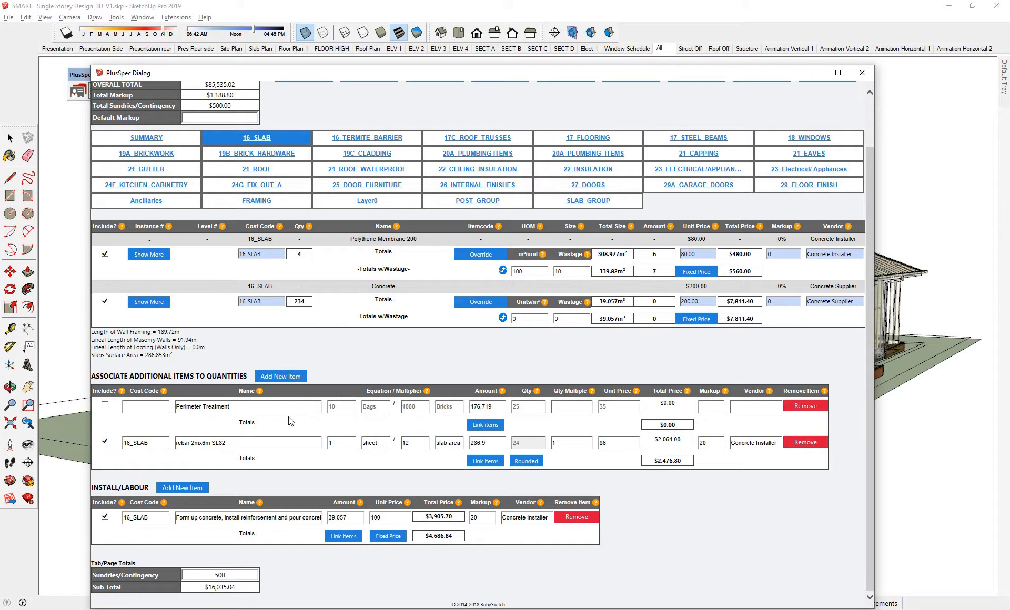
- Check the name and cost code of the rebar 2mx6m SL82 item on the 16_SLAB page
click(201, 445)
click(158, 445)
click(158, 444)
click(163, 428)
scroll(427, 342, up, 2)
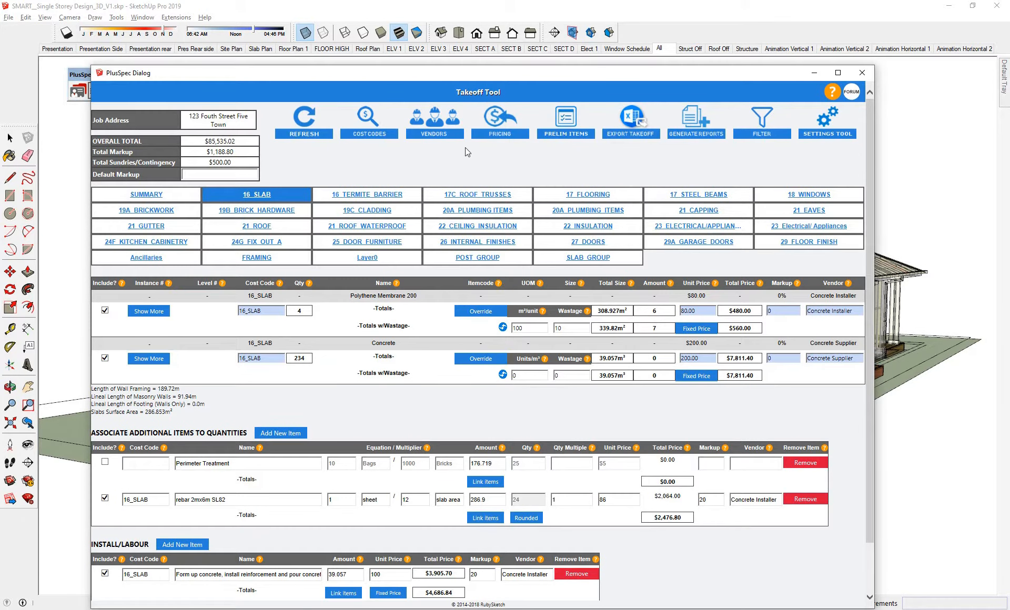
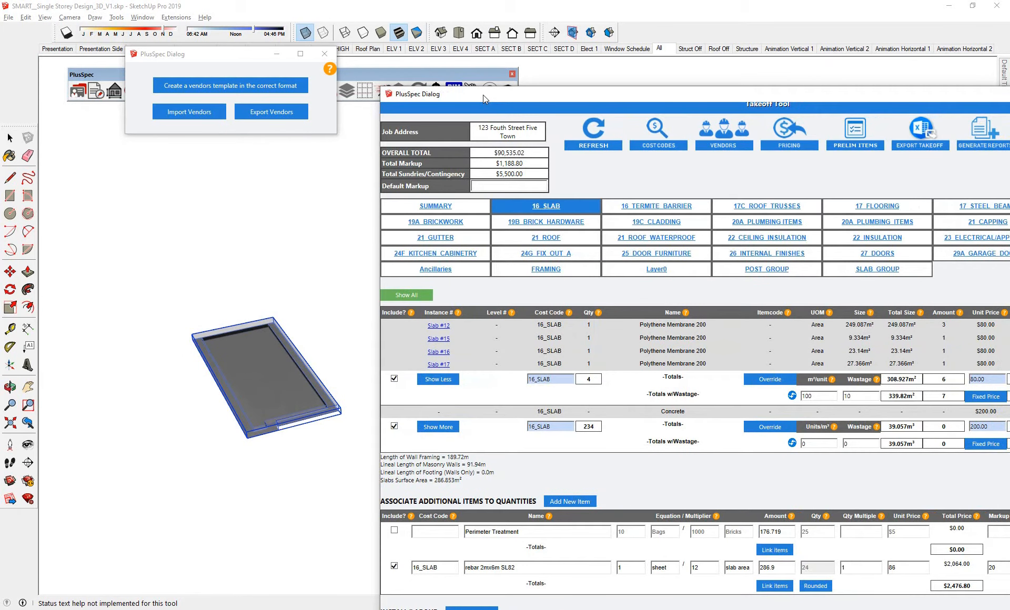
- Show the whole model again from the 16_SLAB page, view the house, and bring the takeoff window back fully into view
drag(483, 95, 479, 95)
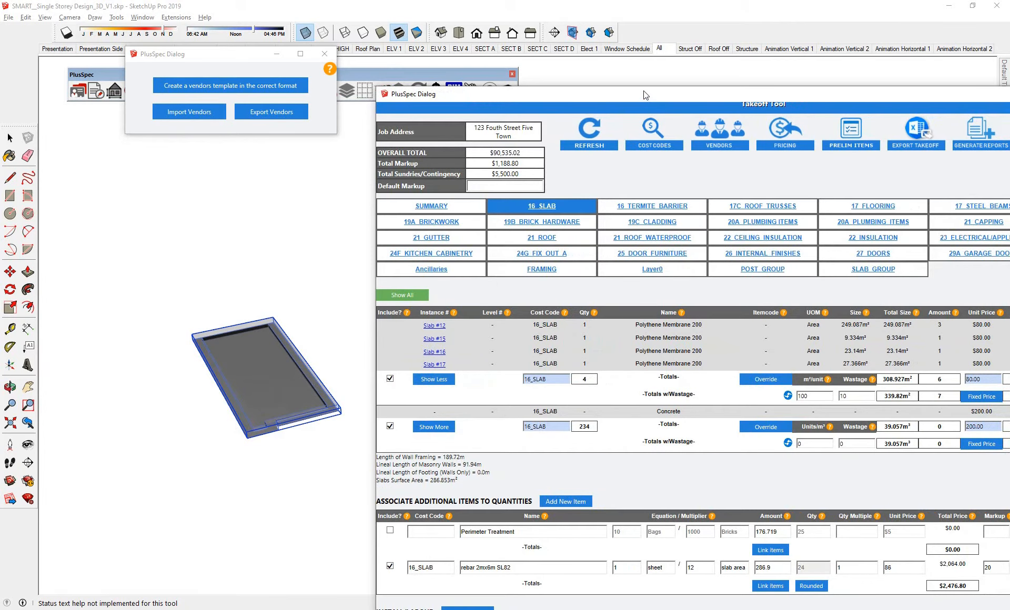
drag(646, 95, 497, 95)
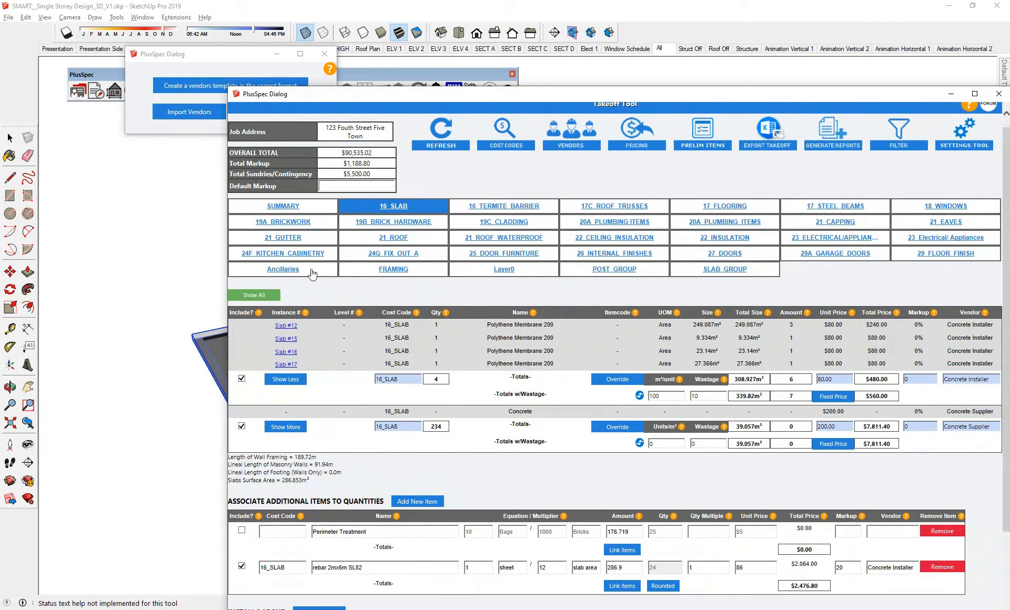
drag(384, 102, 536, 109)
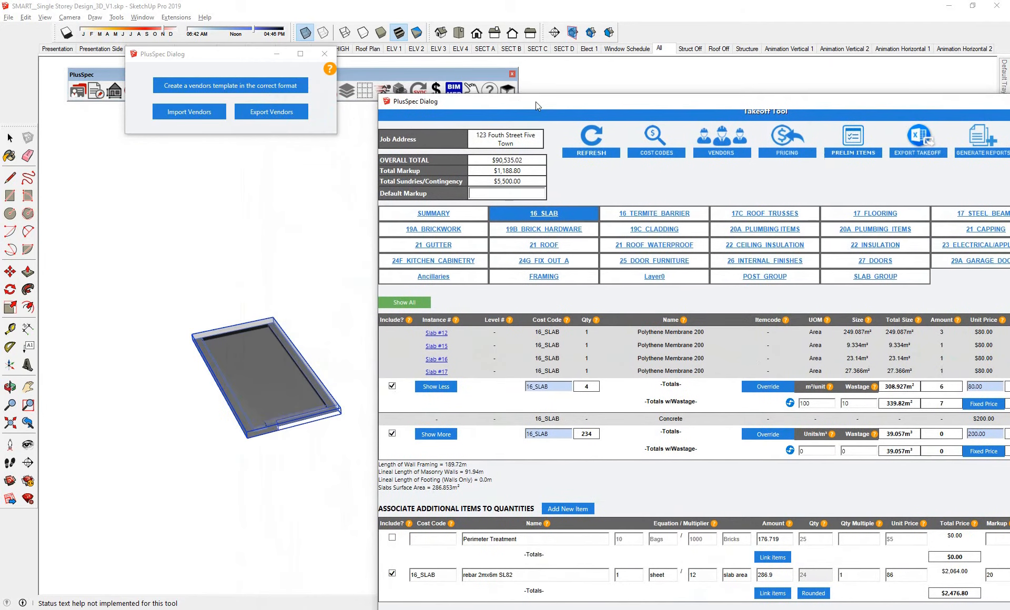
click(409, 304)
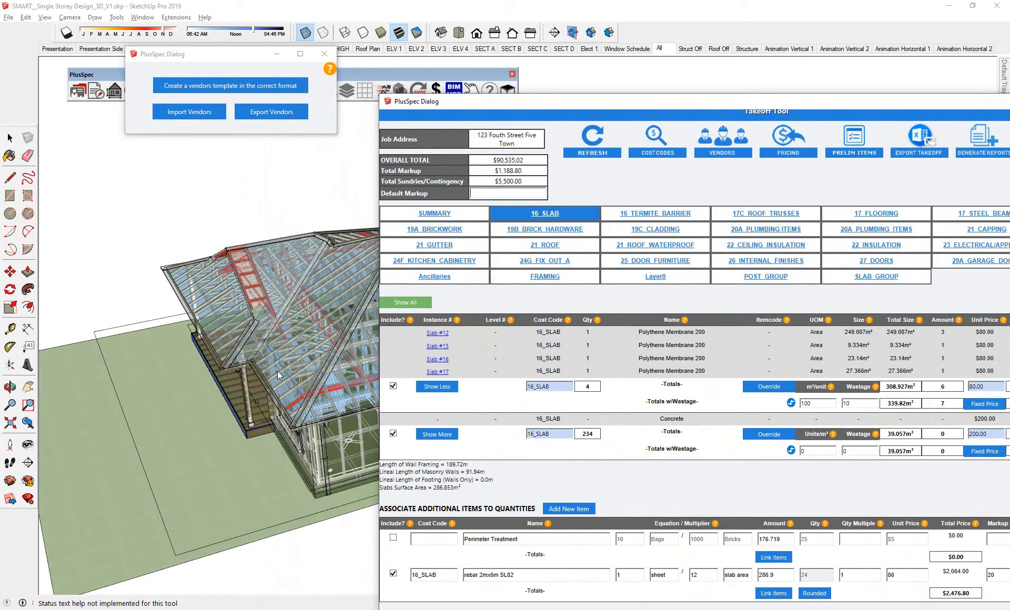
middle_drag(256, 376, 322, 289)
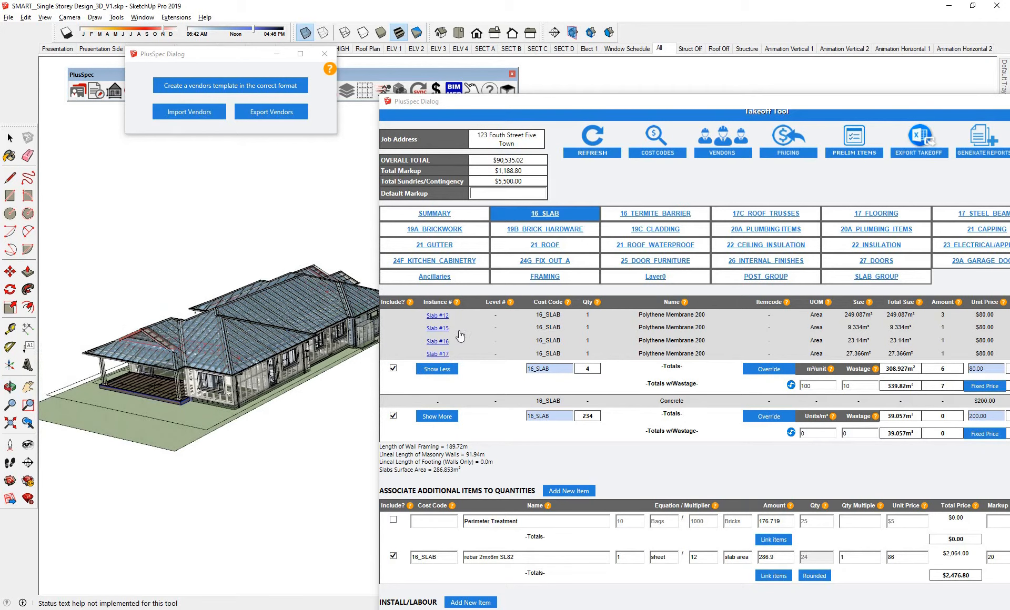
drag(568, 103, 376, 80)
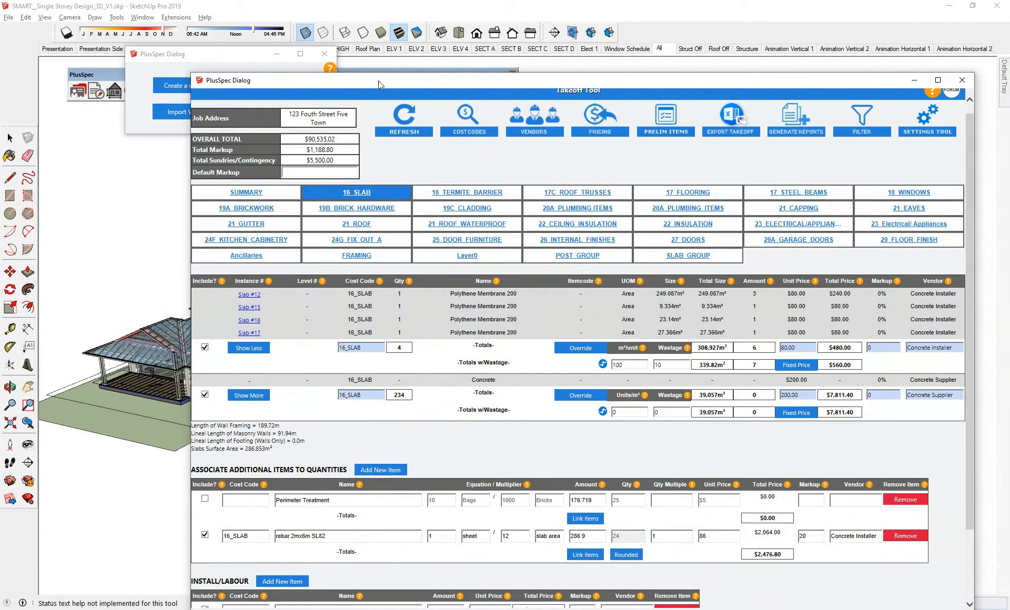
- Check the vendor of the hardwood decking on the 17_FLOORING page, and isolate Beam #7 from the 17_STEEL_BEAMS page
click(693, 193)
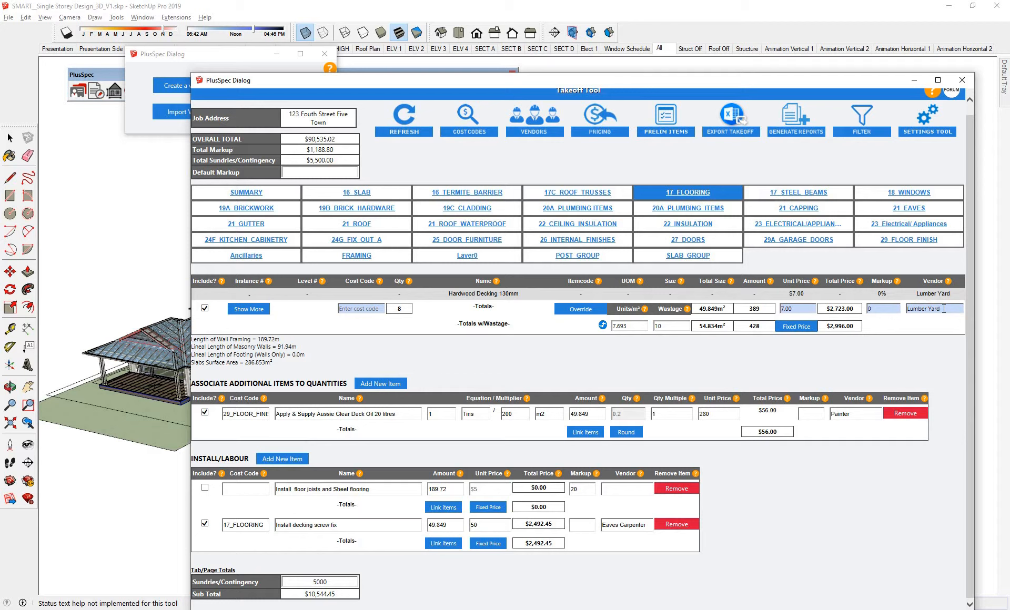
click(803, 195)
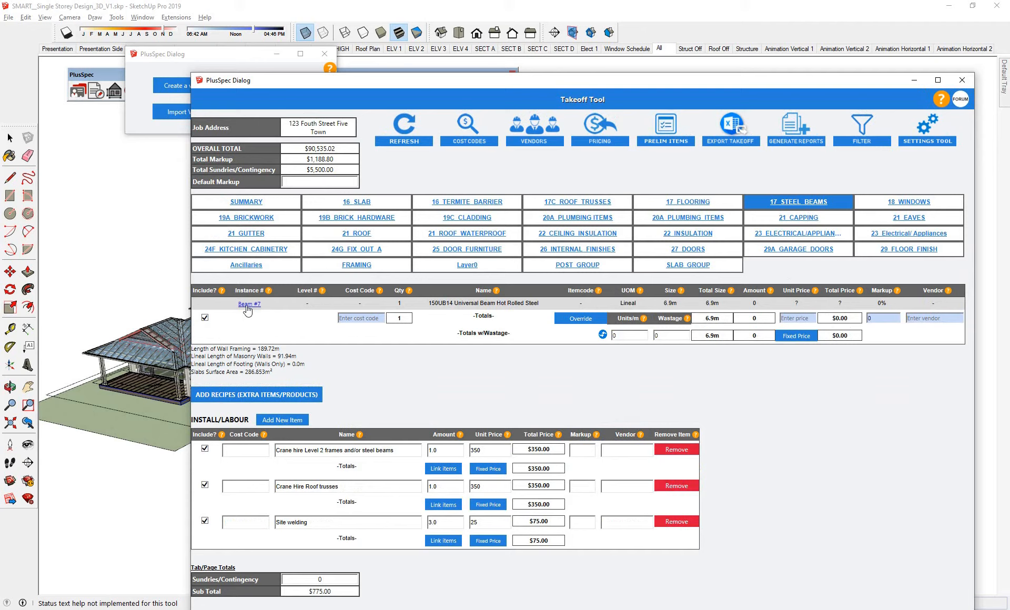
click(247, 306)
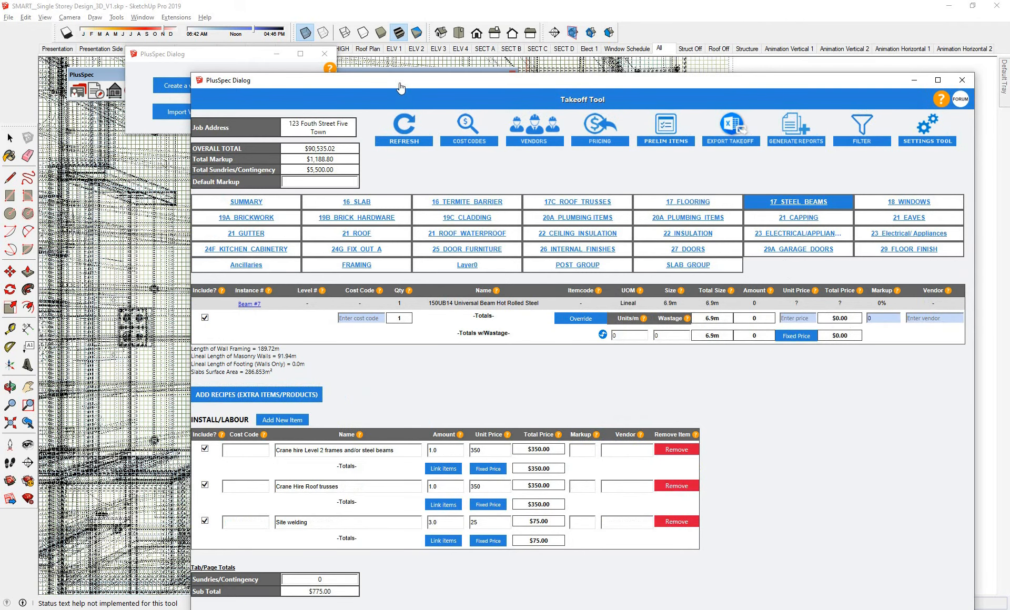
- Turn off the display of hidden geometry and inspect the isolated steel beam in 3D, clear of the takeoff window
drag(398, 81, 829, 174)
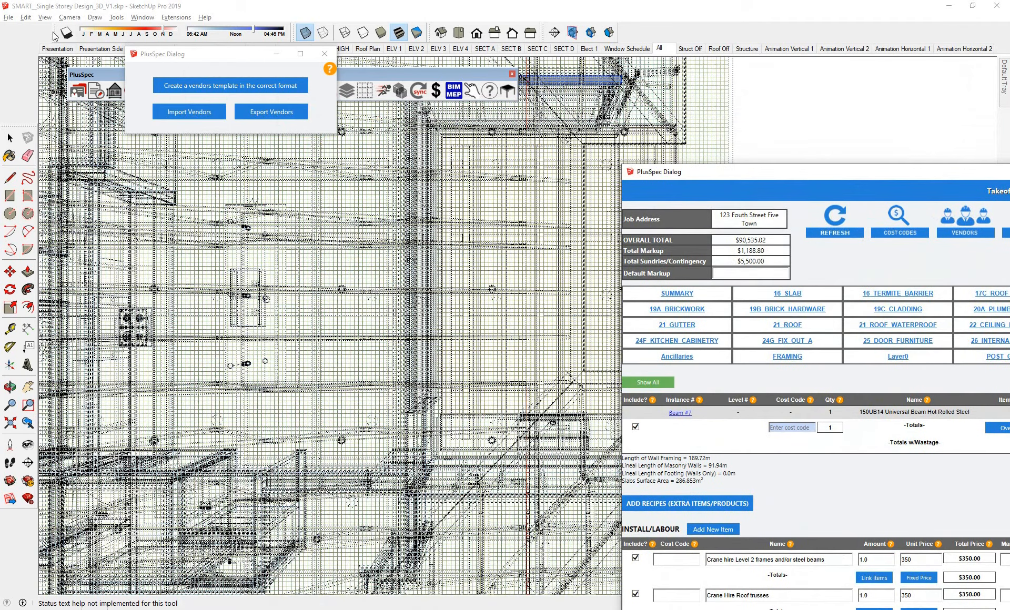
click(47, 17)
click(62, 55)
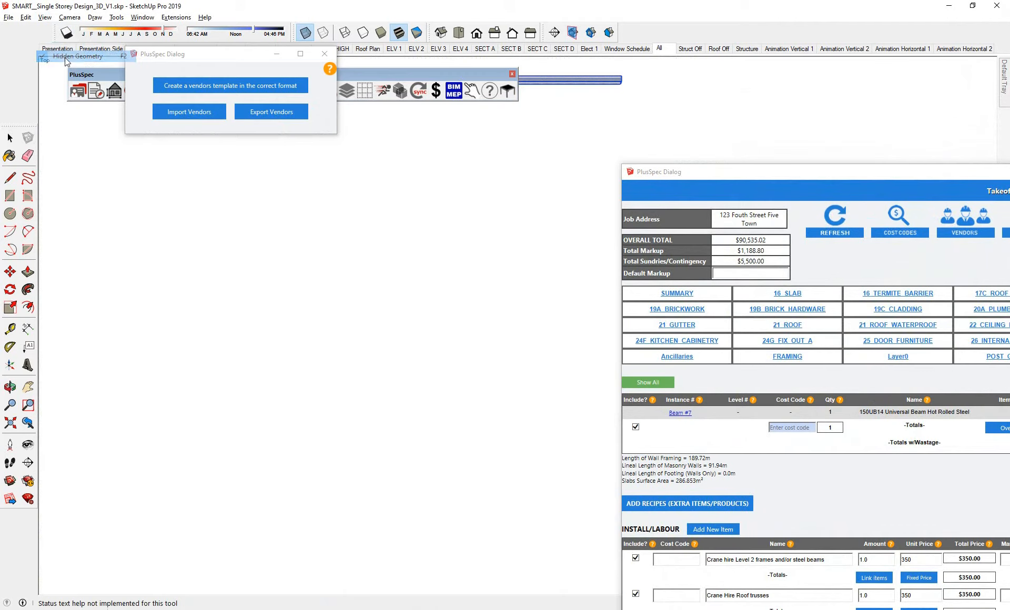
middle_drag(428, 289, 550, 258)
scroll(557, 250, up, 5)
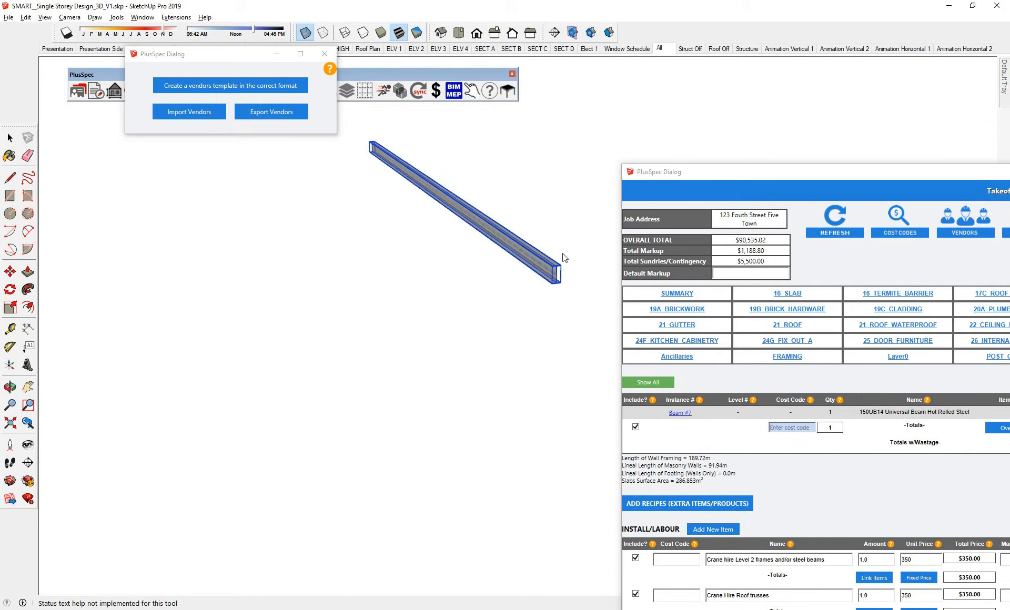
scroll(478, 347, down, 3)
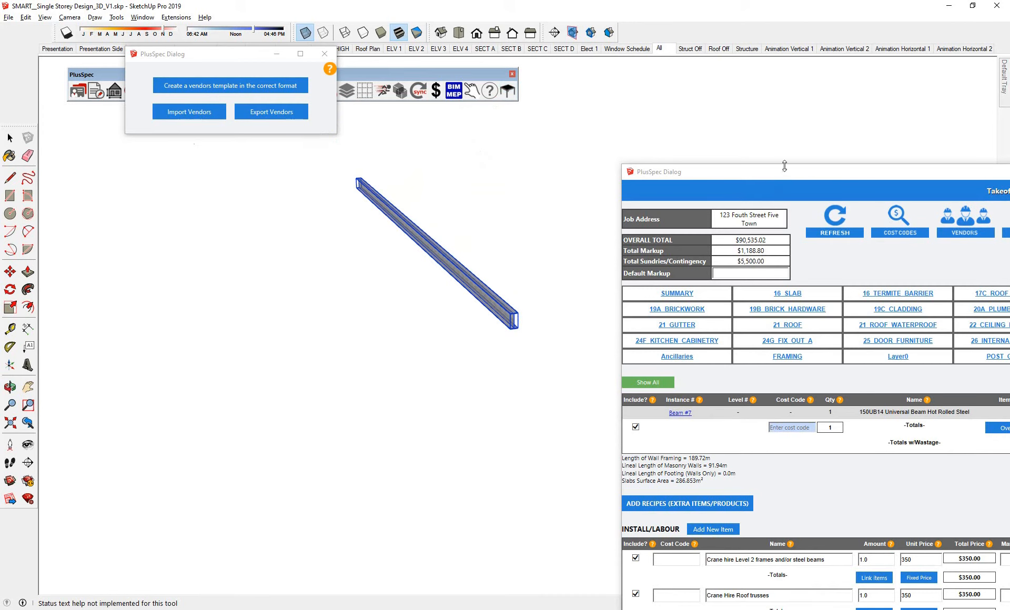
- Show the whole model again and assign the vendor STEEL, ONE to the 150UB14 Universal Beam Hot Rolled Steel
drag(773, 172, 497, 136)
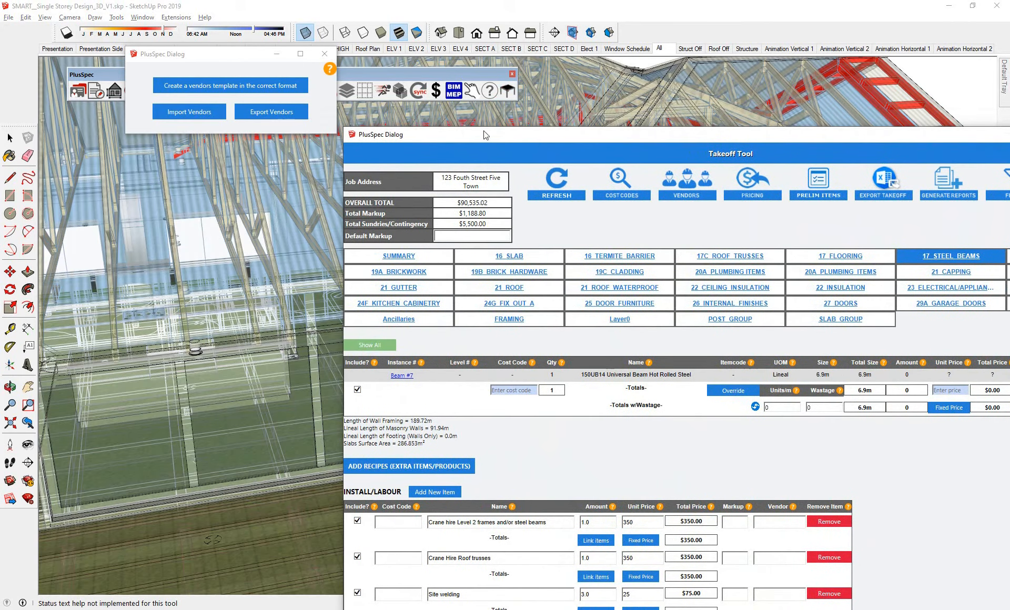
drag(545, 136, 323, 95)
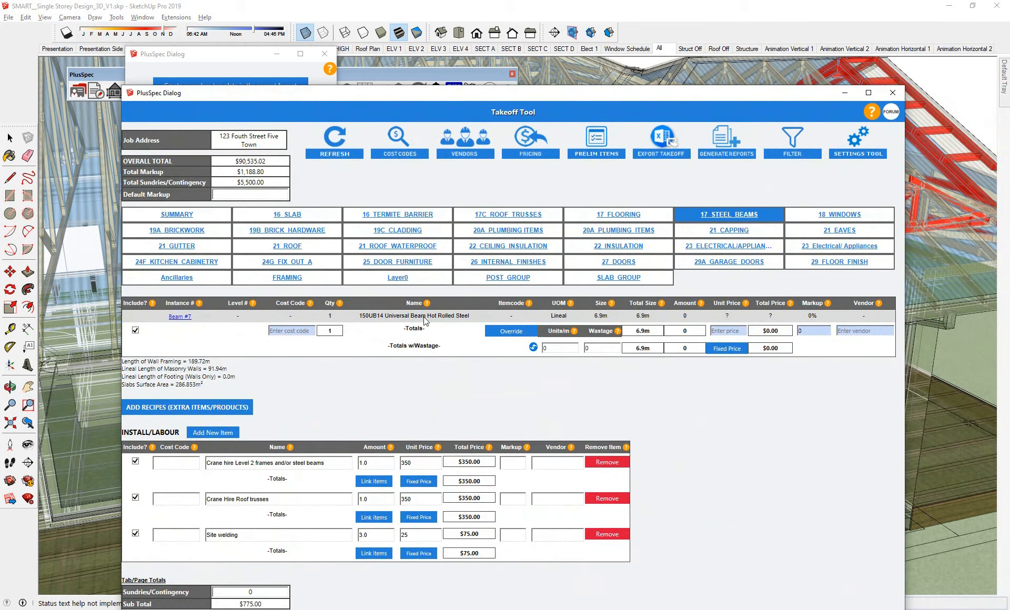
click(848, 331)
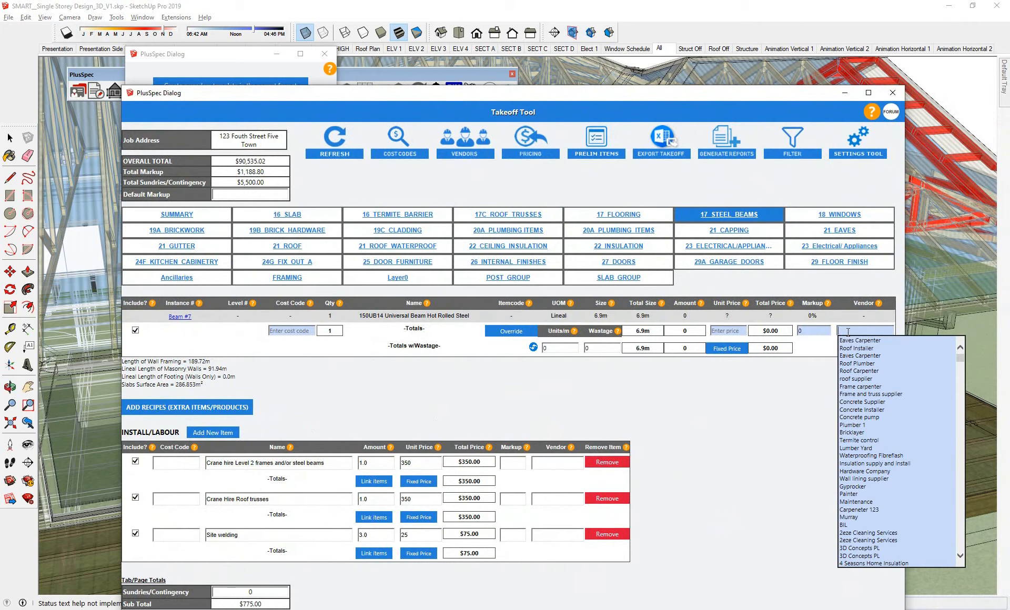
text(st)
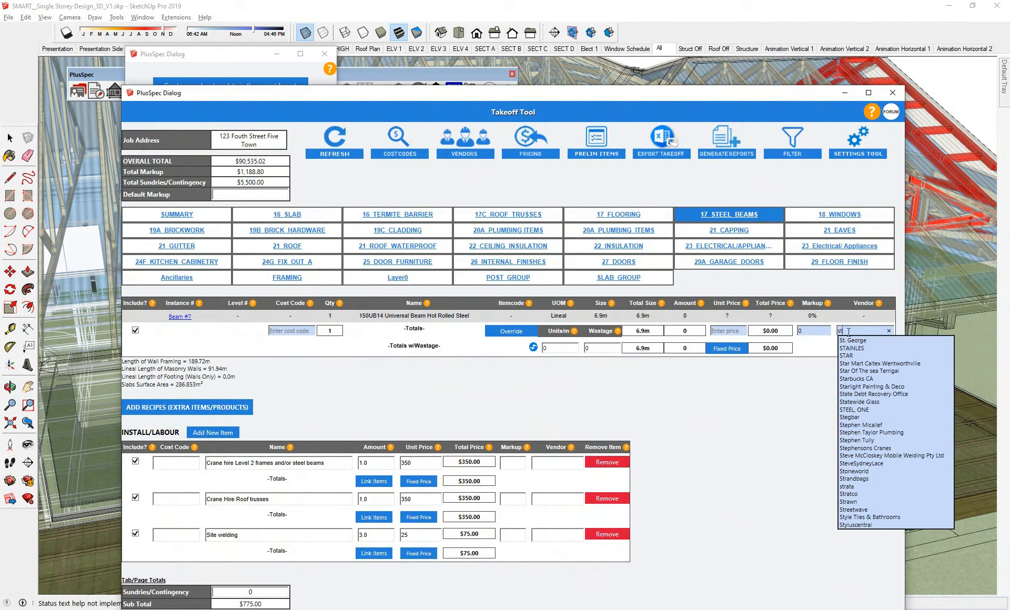
click(850, 410)
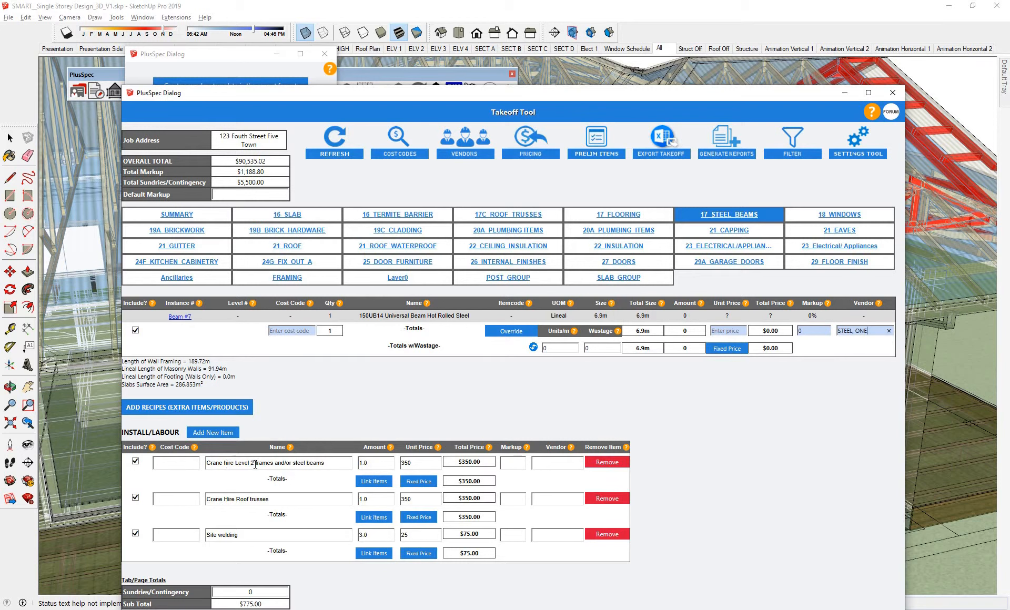
- Assign Borger Crane Hire and Rigging Services as vendor of the included "Crane hire Level 2 frames and/or steel beams" labour item
click(135, 462)
click(135, 462)
click(551, 462)
text(cr)
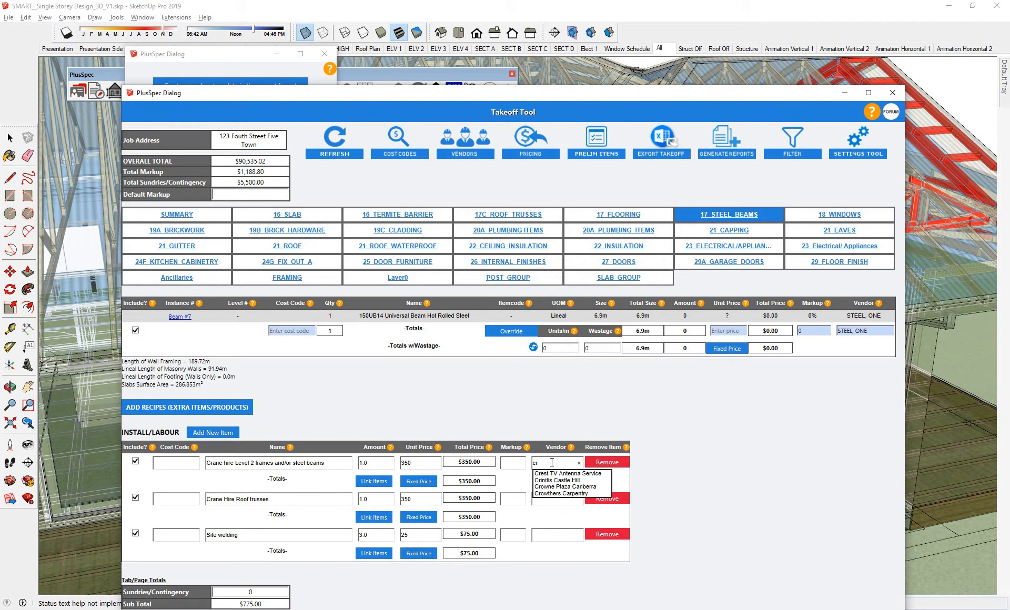
key(BackSpace)
key(BackSpace)
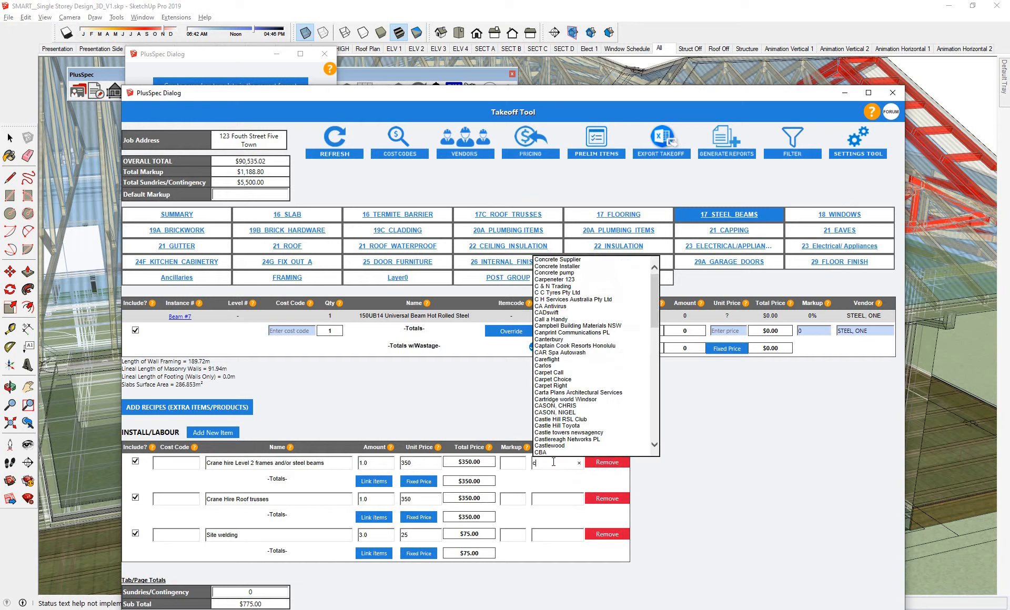
text(bor)
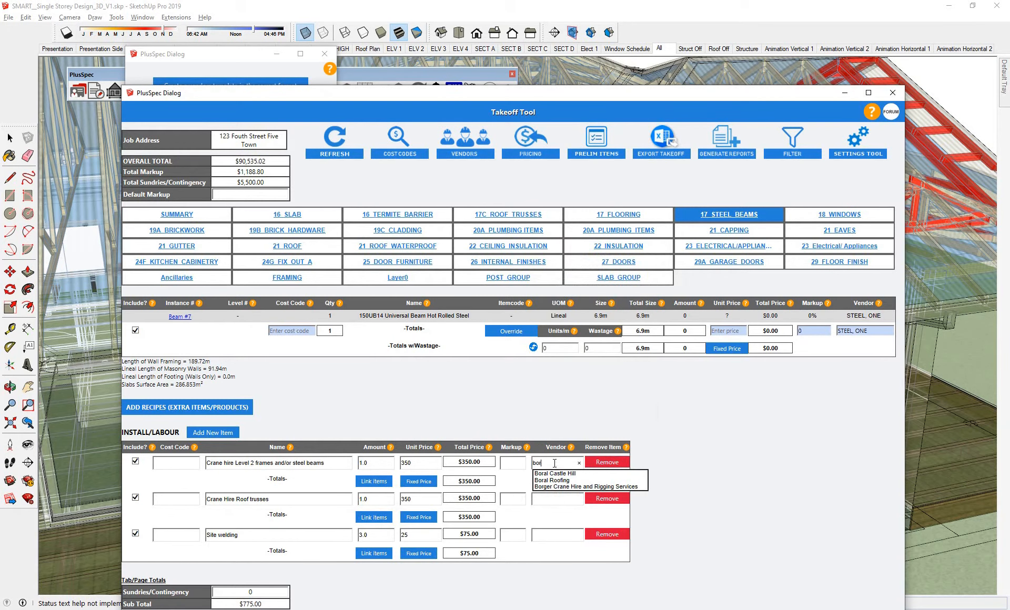
click(562, 487)
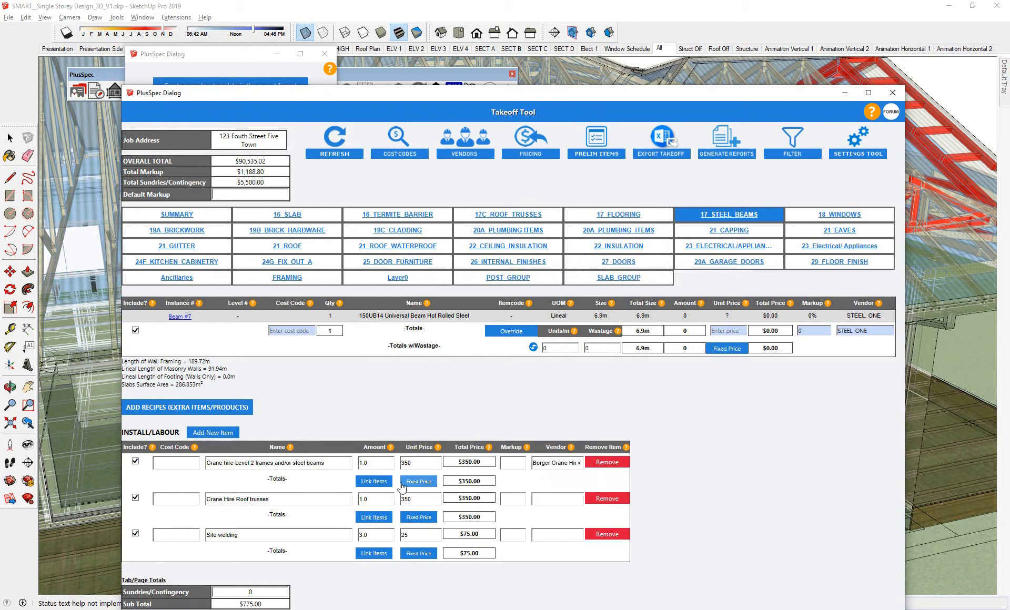
- Check the cost codes available for the Level 2 frames crane hire item, and set its markup to 20
click(184, 460)
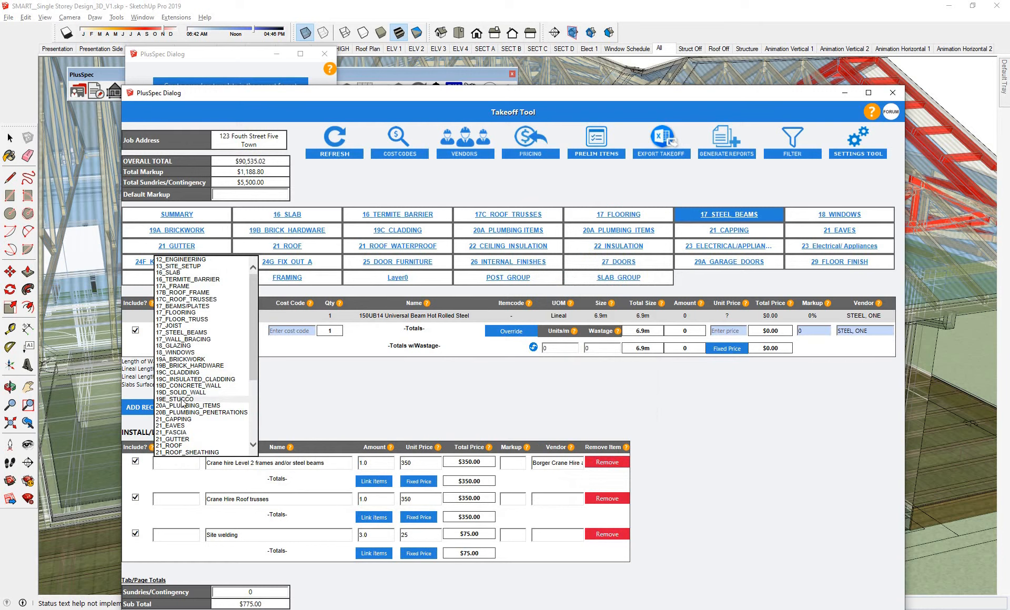
scroll(184, 400, down, 5)
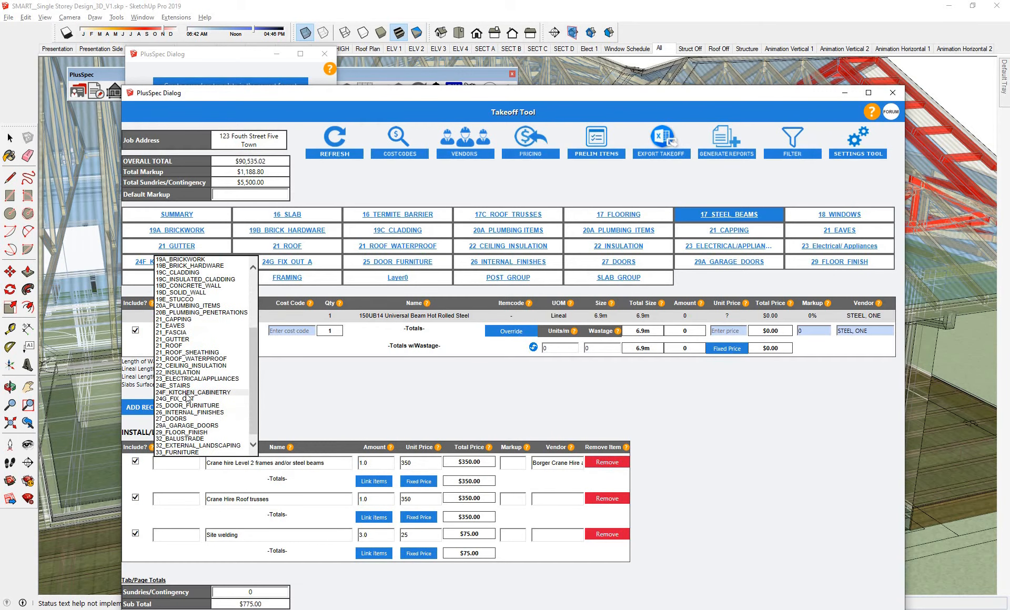
scroll(187, 398, up, 5)
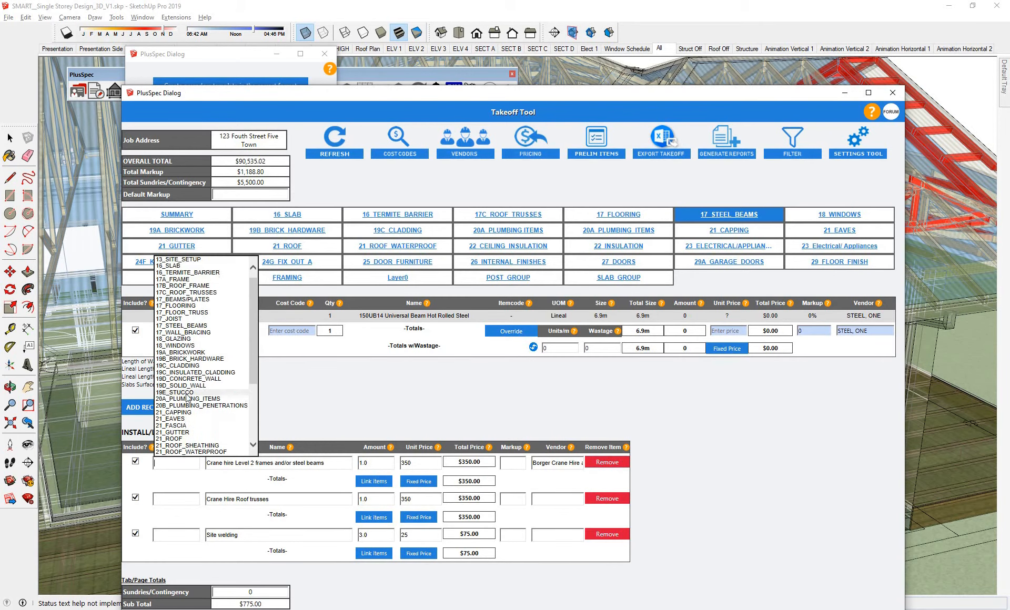
click(317, 402)
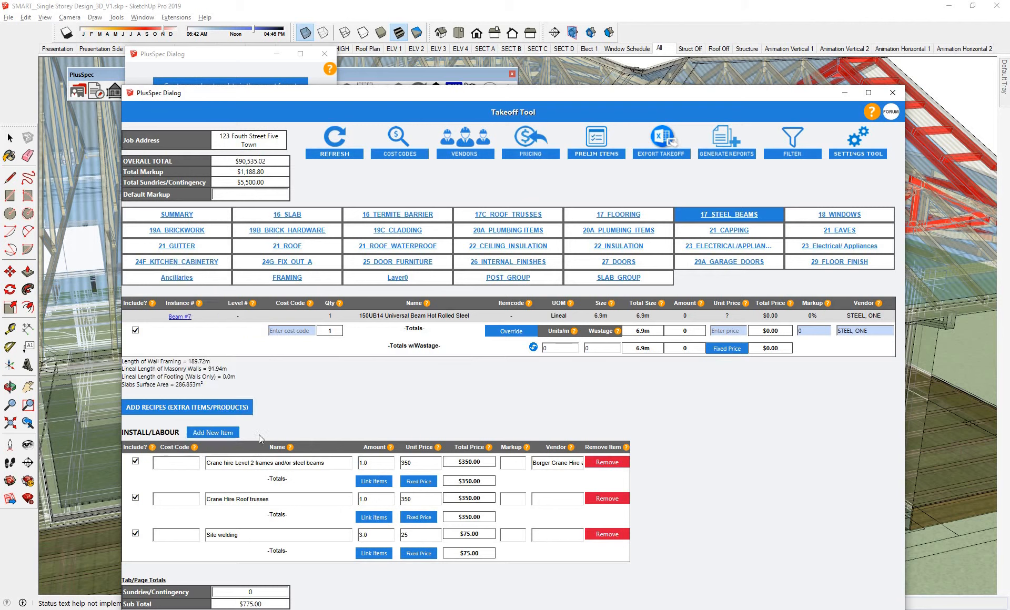
click(514, 460)
text(20)
- Generate a purchase order for Borger Crane Hire and Rigging Services, including items without a cost code
click(719, 144)
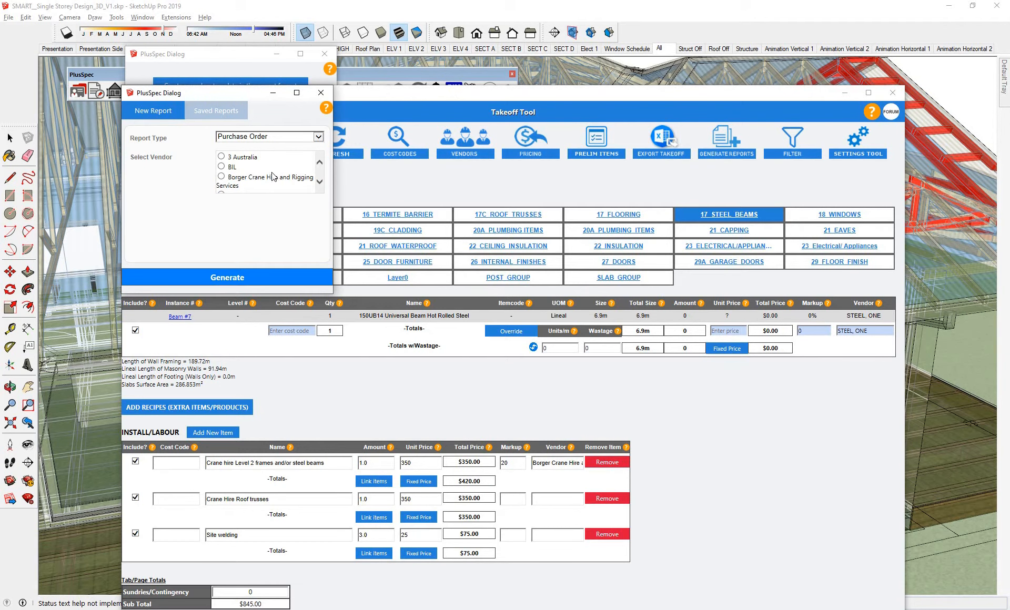
click(221, 178)
click(236, 277)
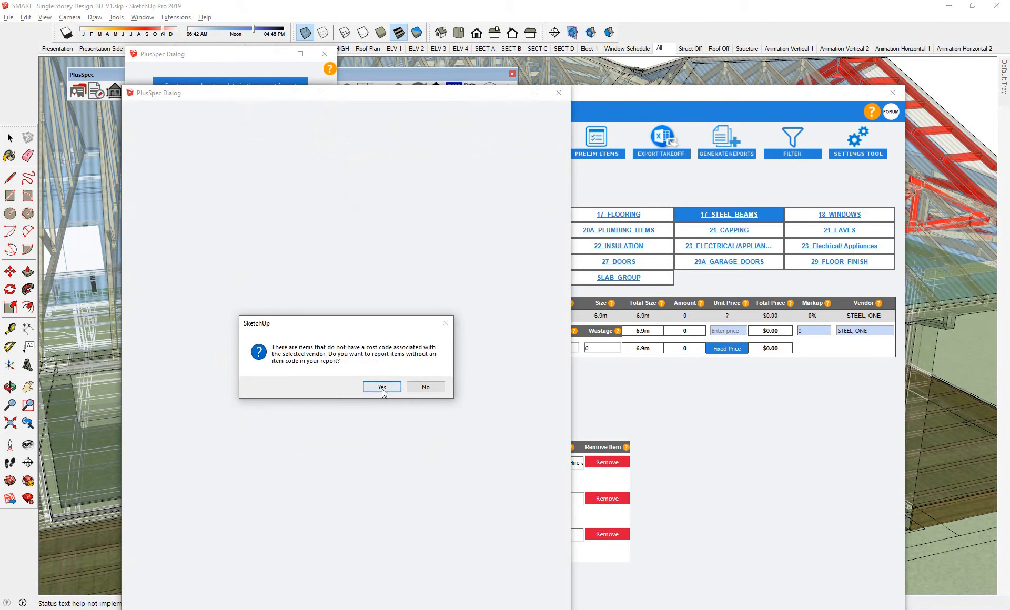
click(382, 387)
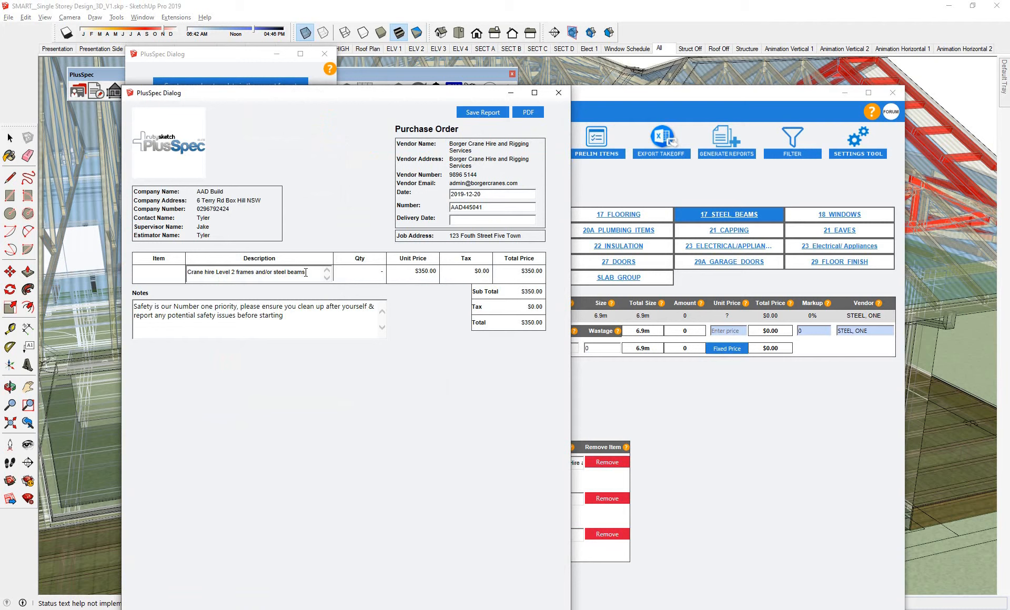
- Change the item description in the purchase order to "Crane hire Level 1 steel beams" and review the safety notes
drag(272, 272, 231, 272)
text(1)
drag(284, 315, 133, 307)
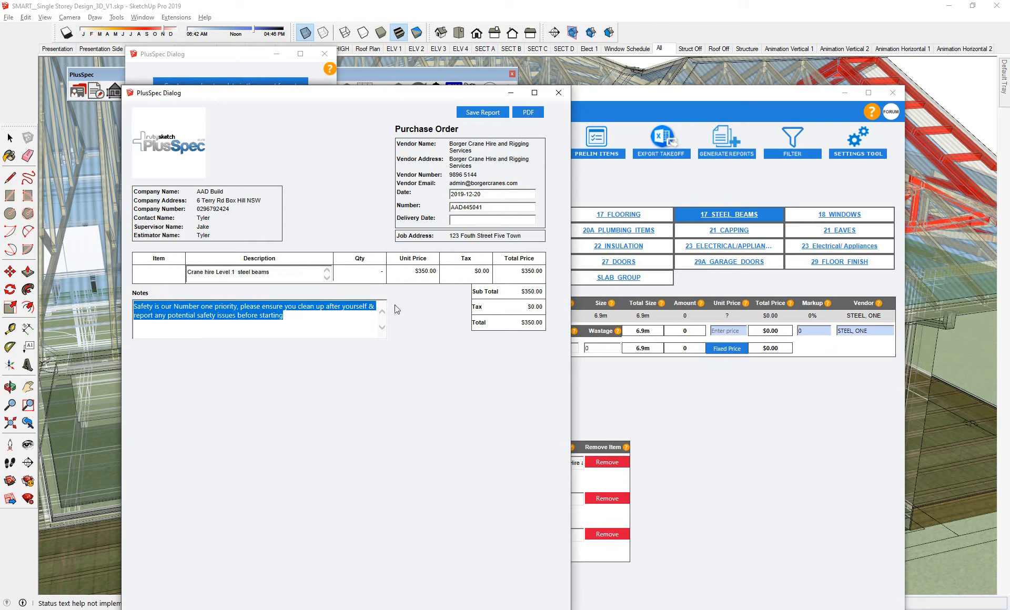
- Set the purchase order's delivery date to 25/12, save the report, and close the report generator
click(463, 221)
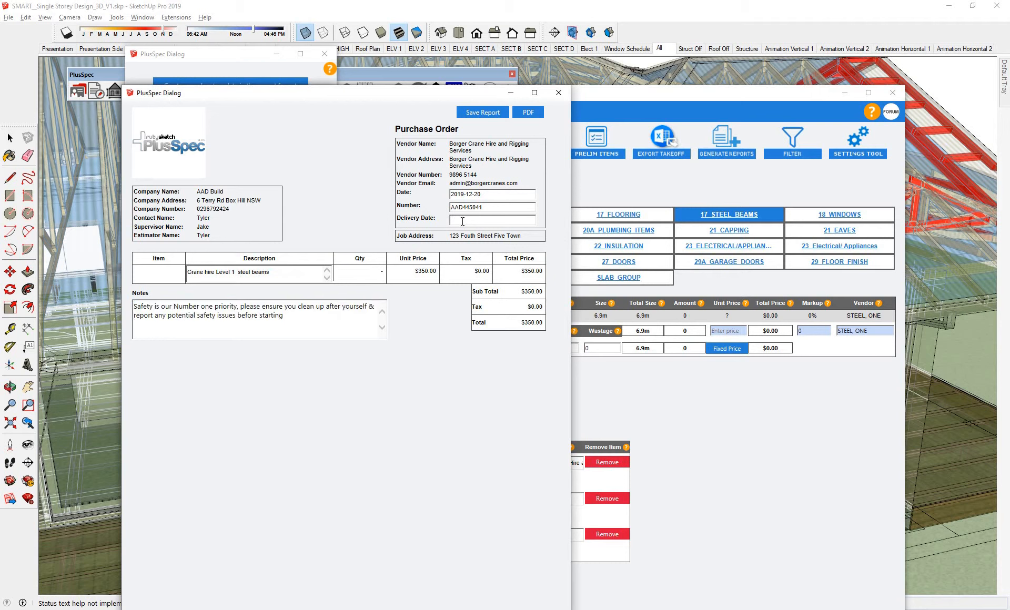
text(25/12/2019)
click(493, 114)
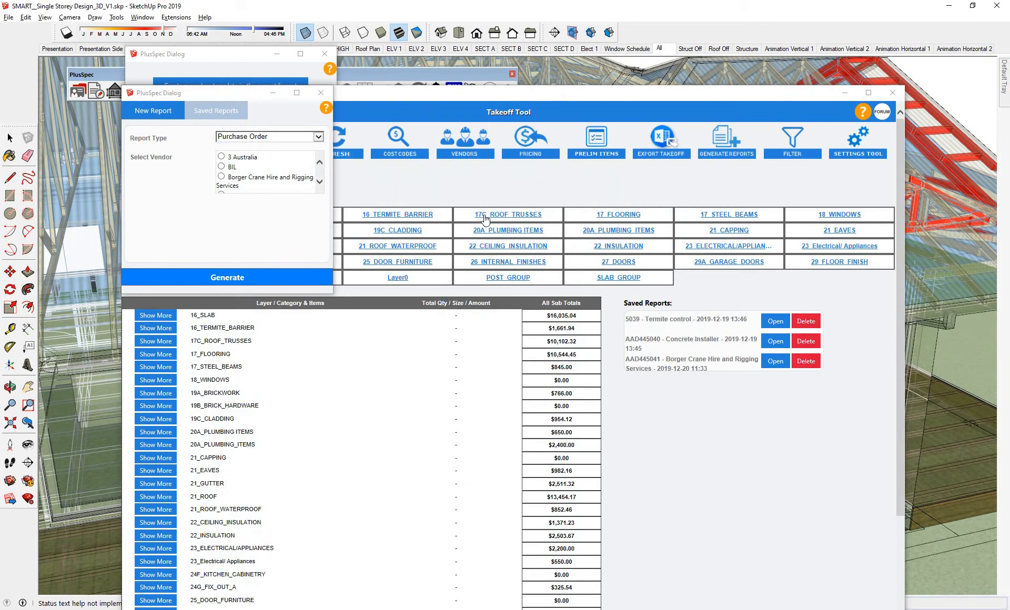
click(322, 93)
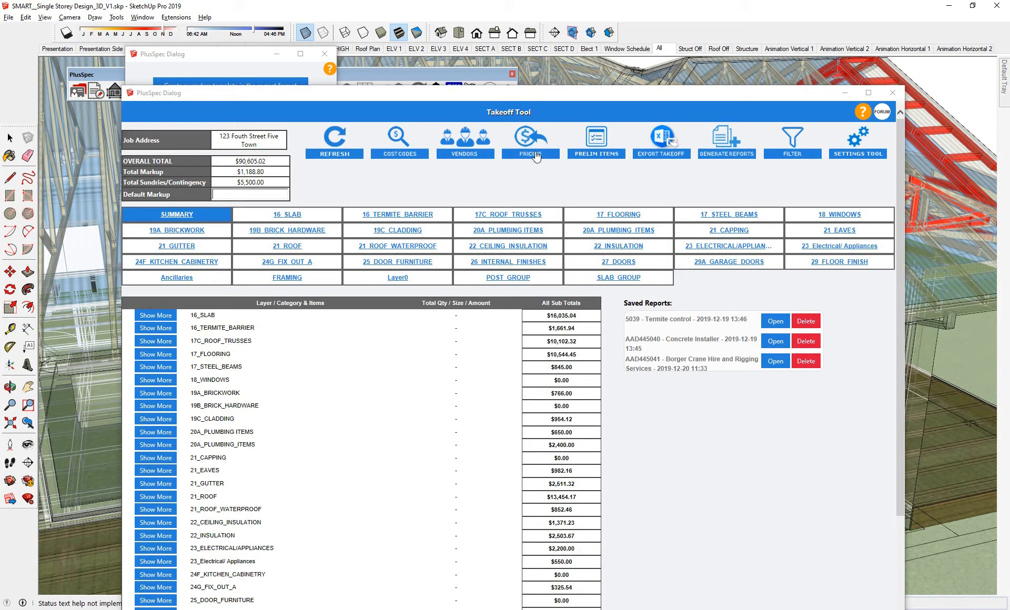
- Bring the whole takeoff summary into view and examine the individual items listed under 18_WINDOWS
drag(522, 96, 540, 59)
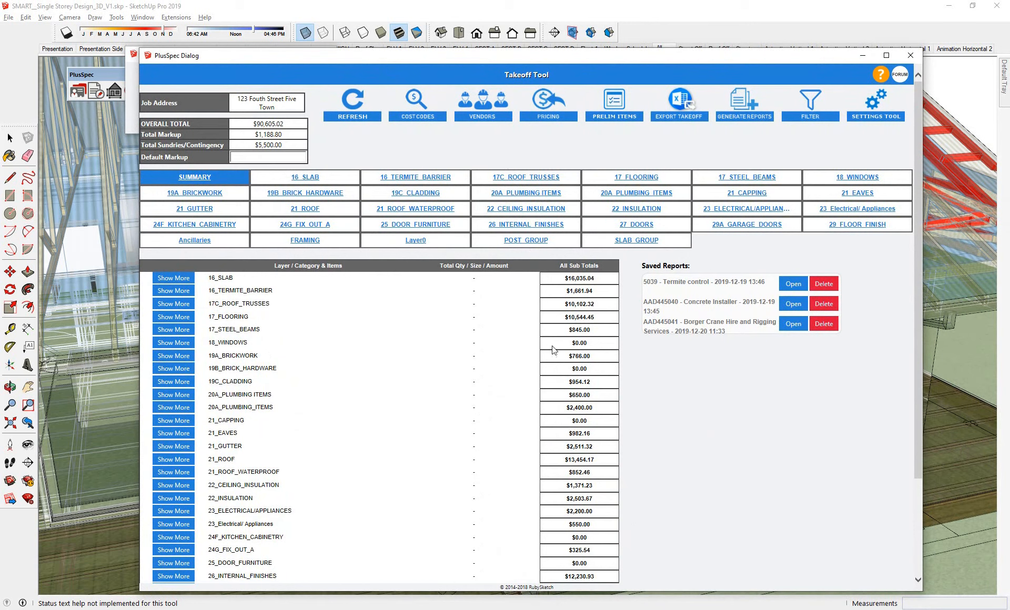
click(184, 345)
scroll(308, 387, down, 3)
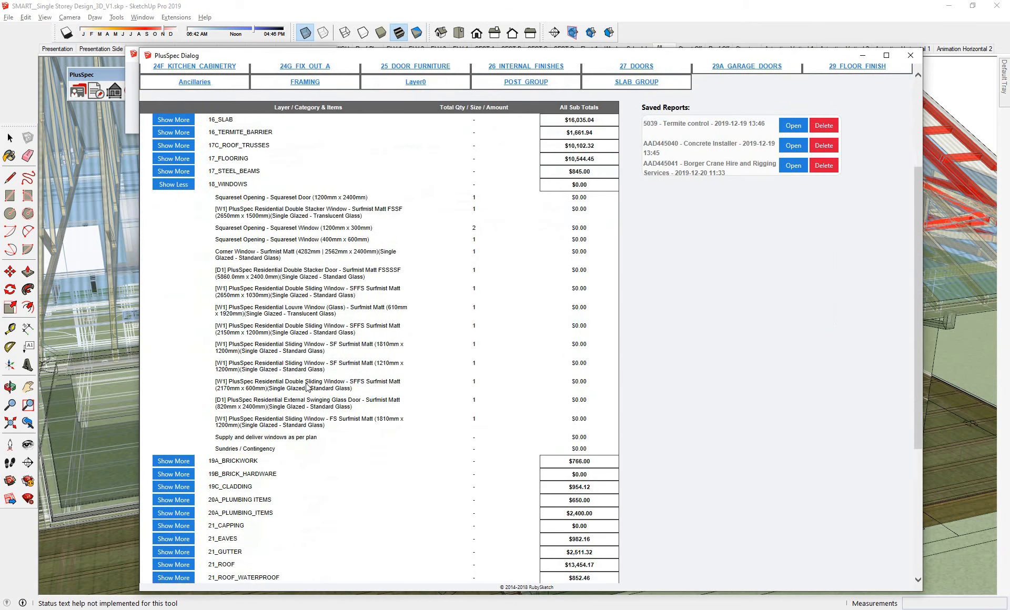
- Examine the 18_WINDOWS items in the summary, from the squareset openings to the supply-and-deliver entry
drag(349, 442, 228, 200)
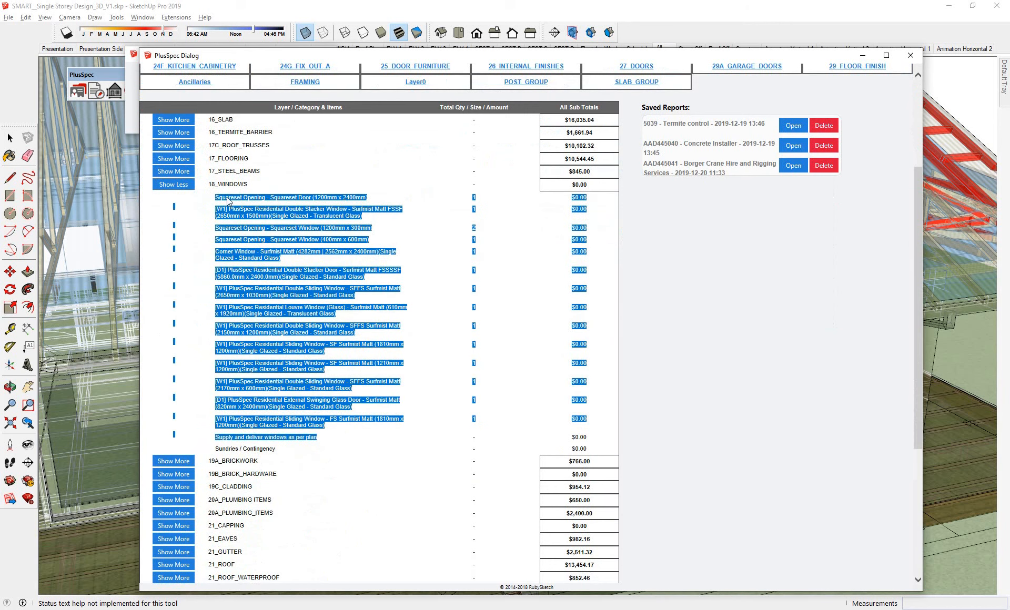
scroll(439, 279, up, 2)
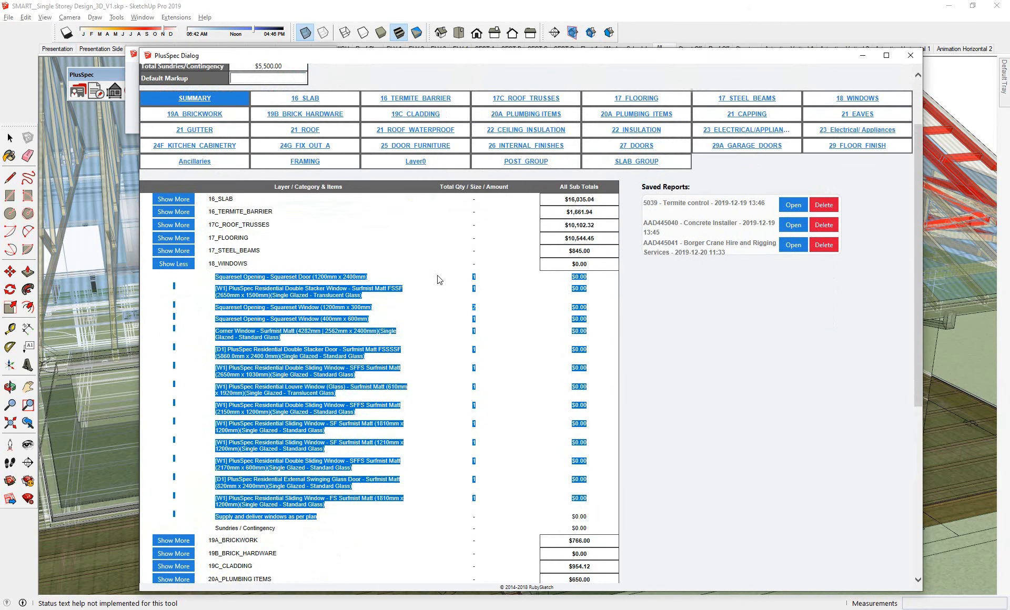
click(374, 253)
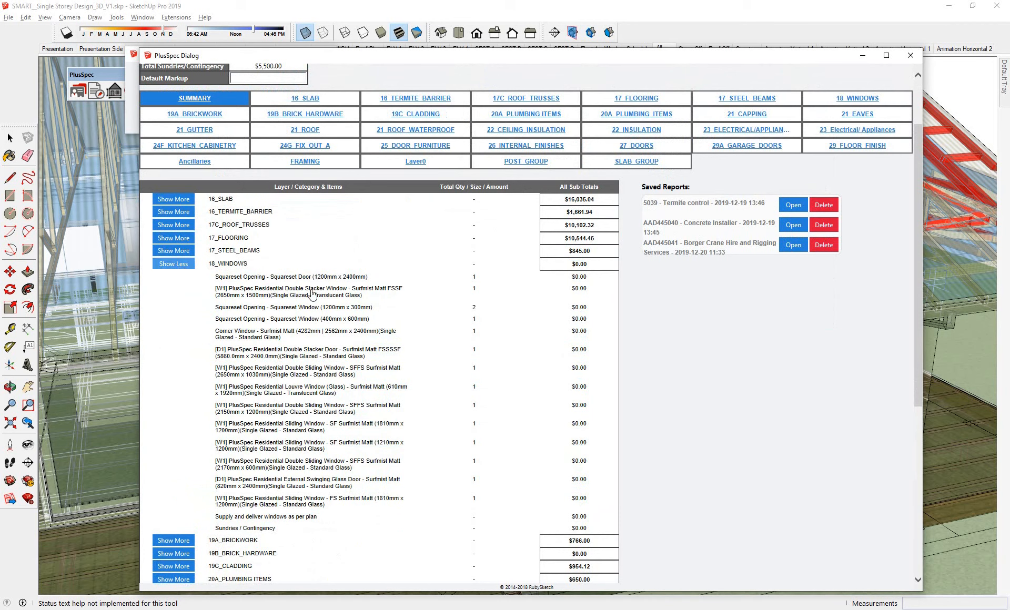
scroll(318, 307, up, 2)
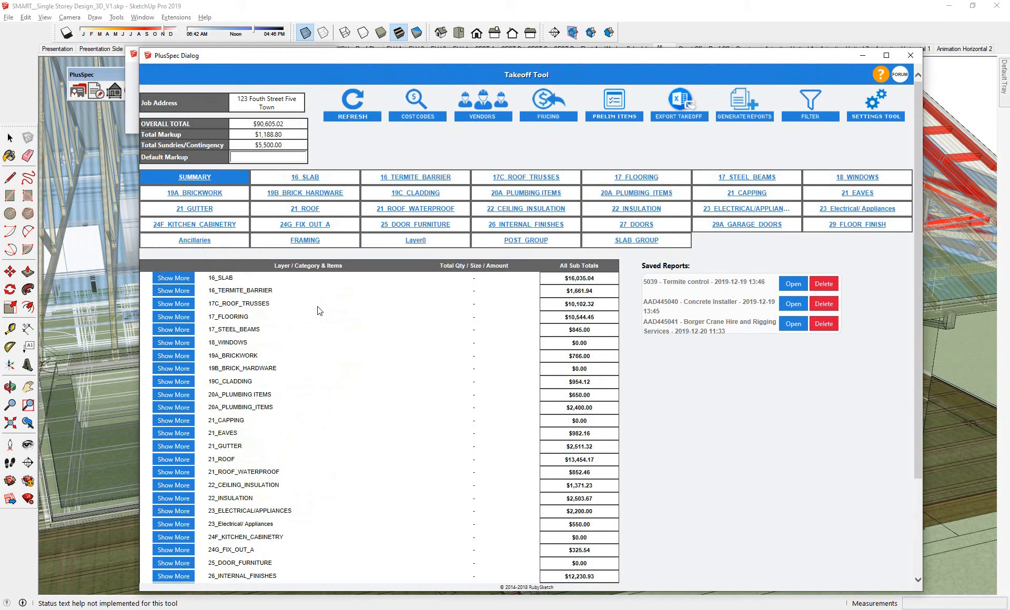
- Open the 18_WINDOWS category and review its window and door items and its install/labour entry
click(849, 179)
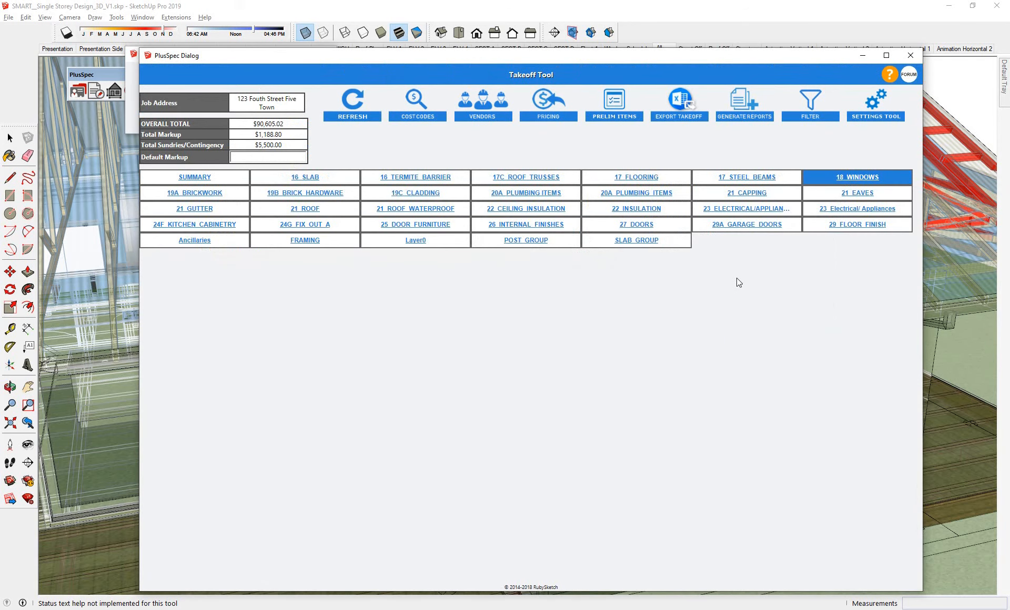
scroll(590, 281, down, 8)
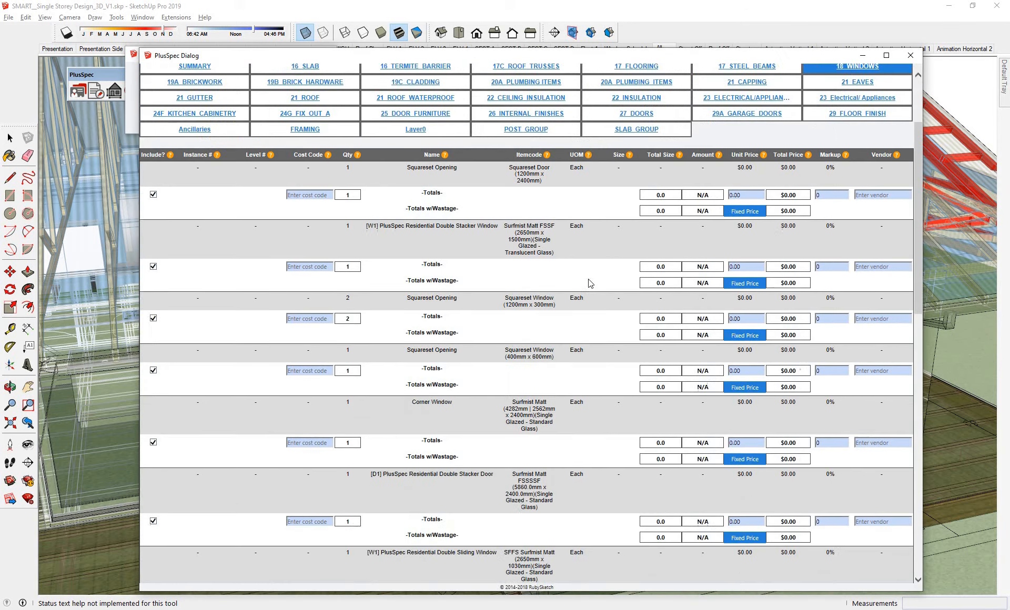
scroll(588, 278, down, 15)
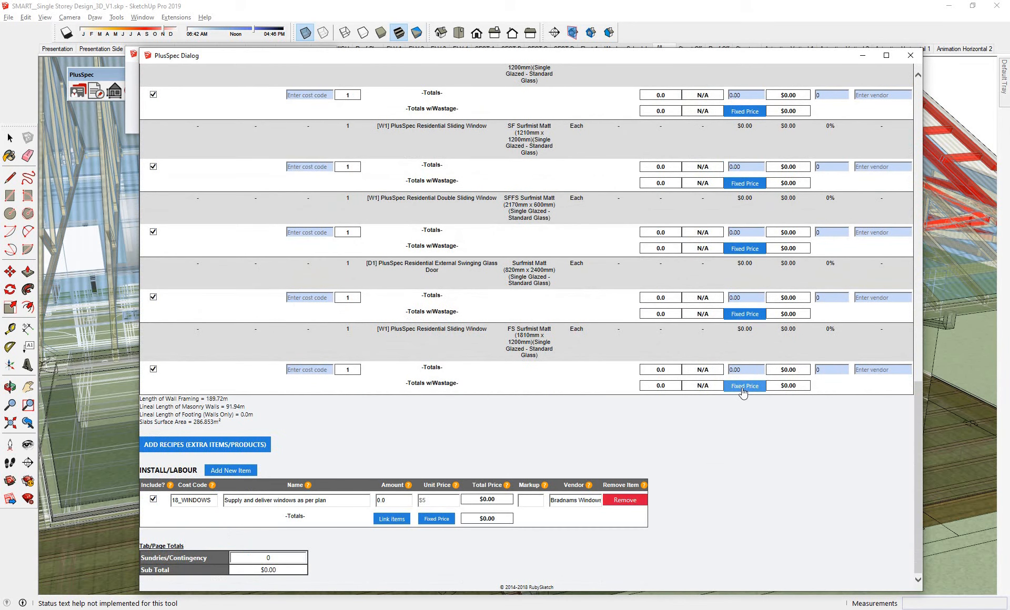
scroll(723, 206, up, 10)
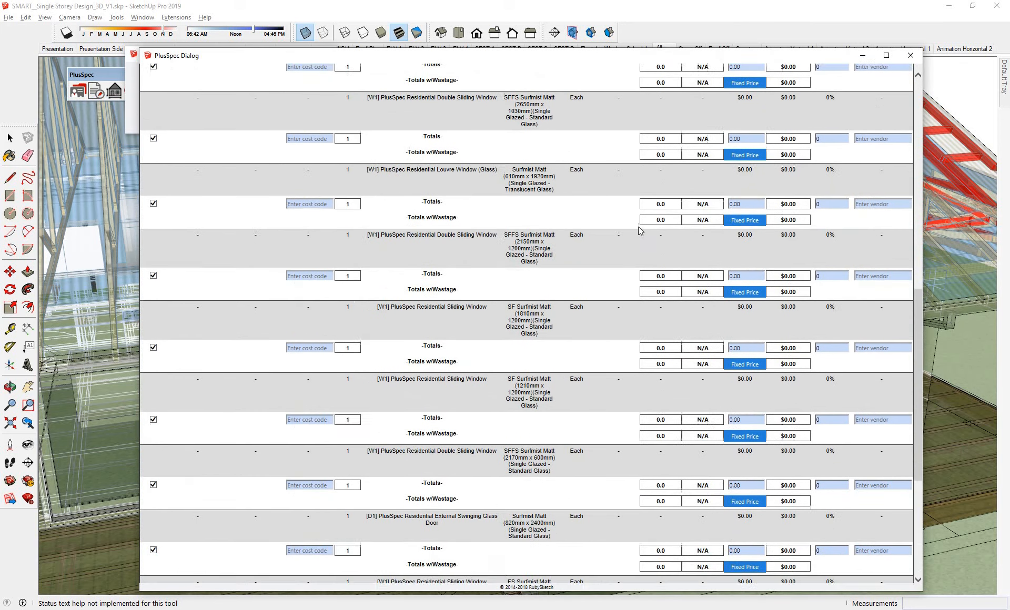
scroll(632, 235, up, 8)
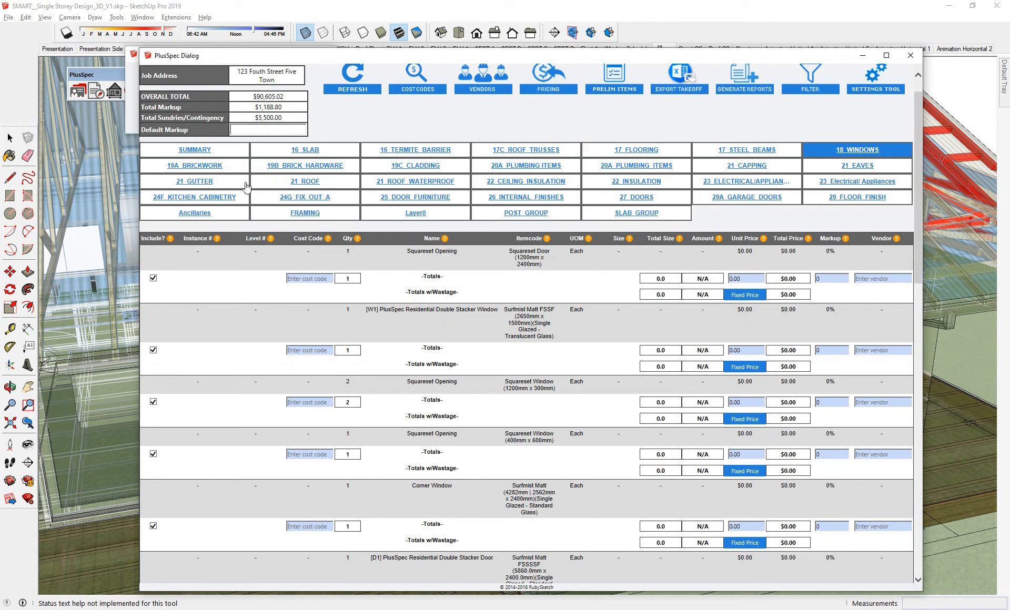
- Remove the fixed prices from the Roof Truss and Roof Rafter items in the 17C_ROOF_TRUSSES category
click(526, 154)
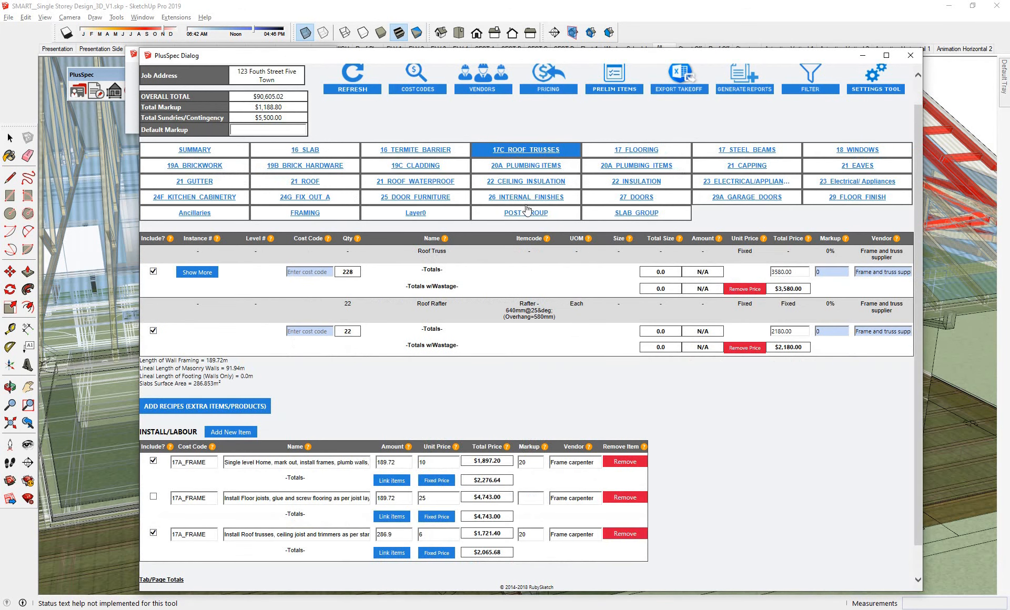
click(745, 289)
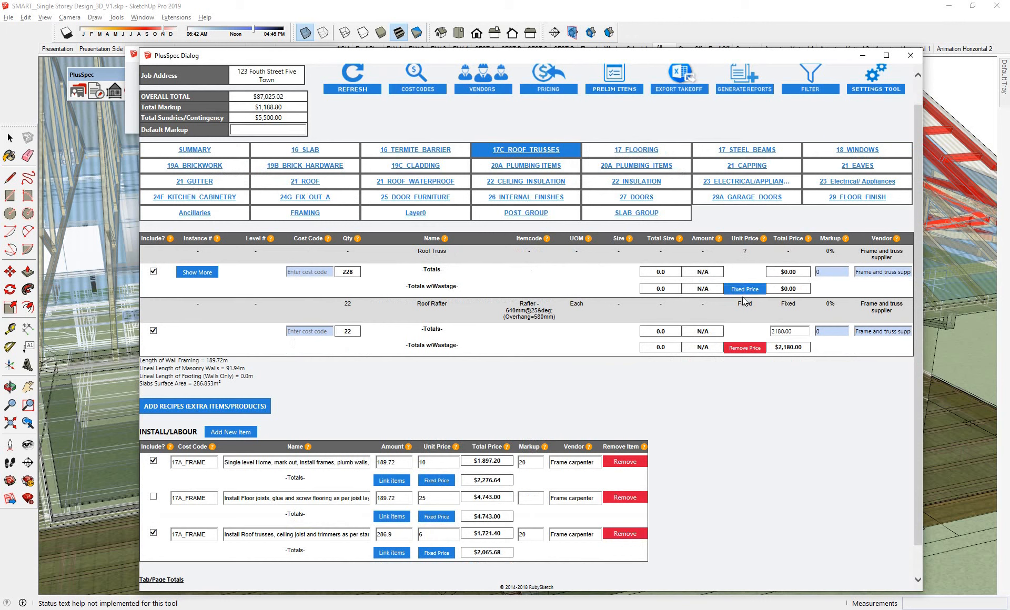
click(747, 346)
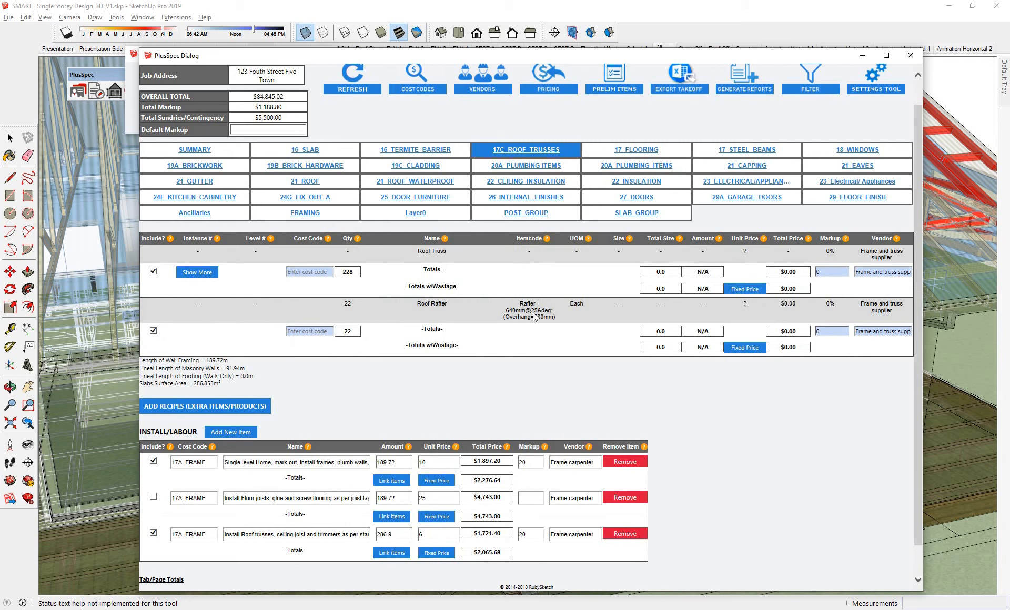
- Give the Roof Truss item a fixed total price of 4500
click(742, 290)
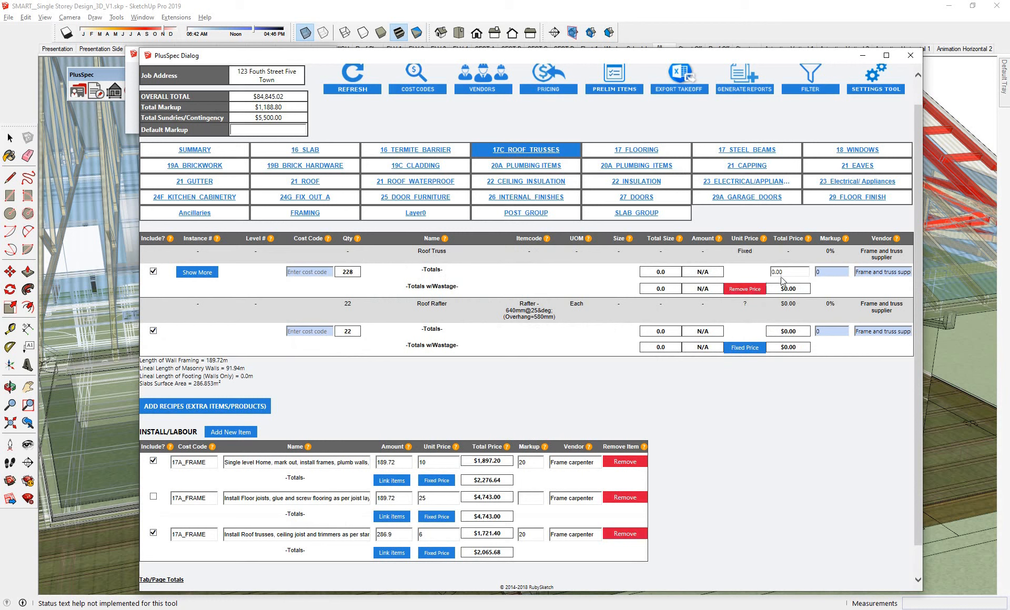
double_click(772, 272)
text(4500)
click(775, 406)
- Generate a purchase order for the Frame and truss supplier, including items without a cost code
click(746, 84)
scroll(290, 138, down, 3)
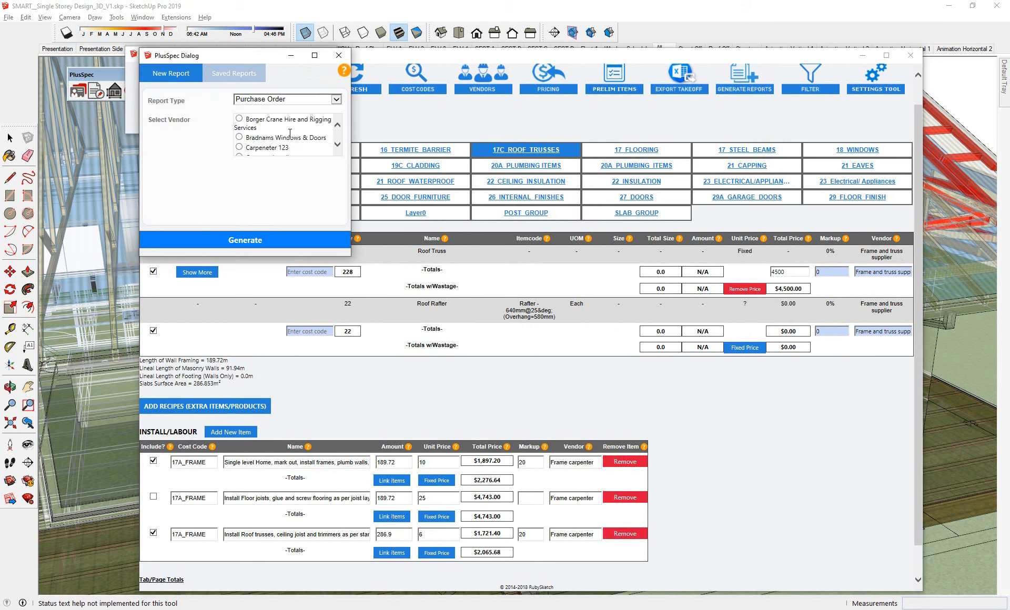
scroll(291, 138, down, 1)
scroll(290, 133, down, 1)
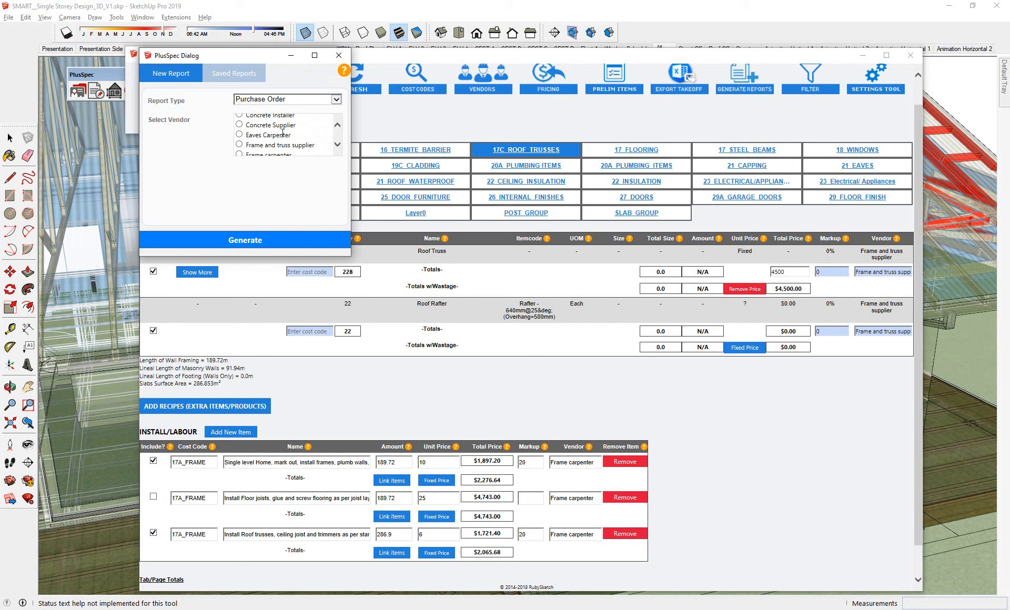
click(256, 144)
click(272, 240)
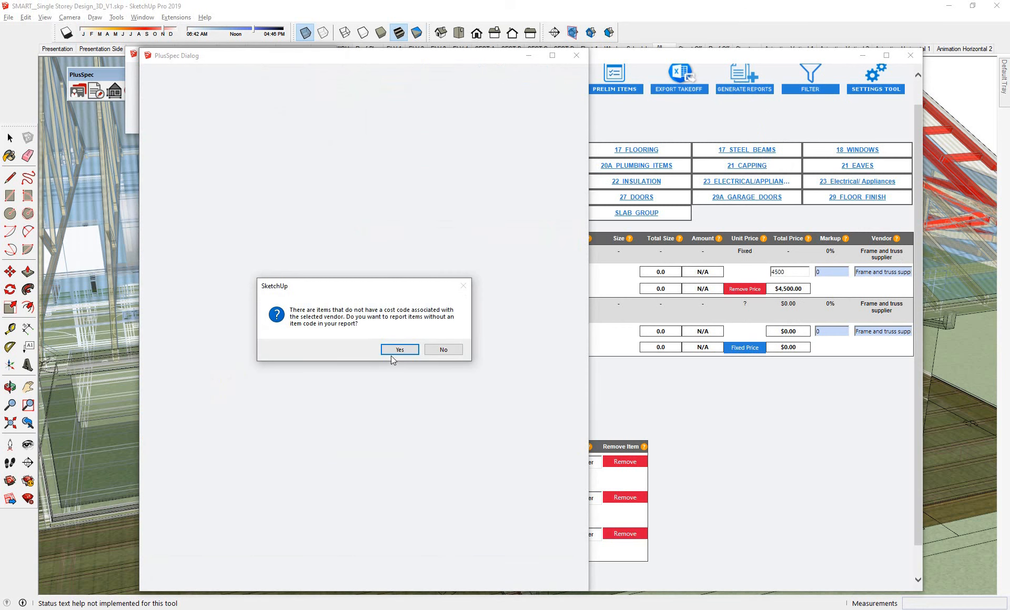
click(392, 354)
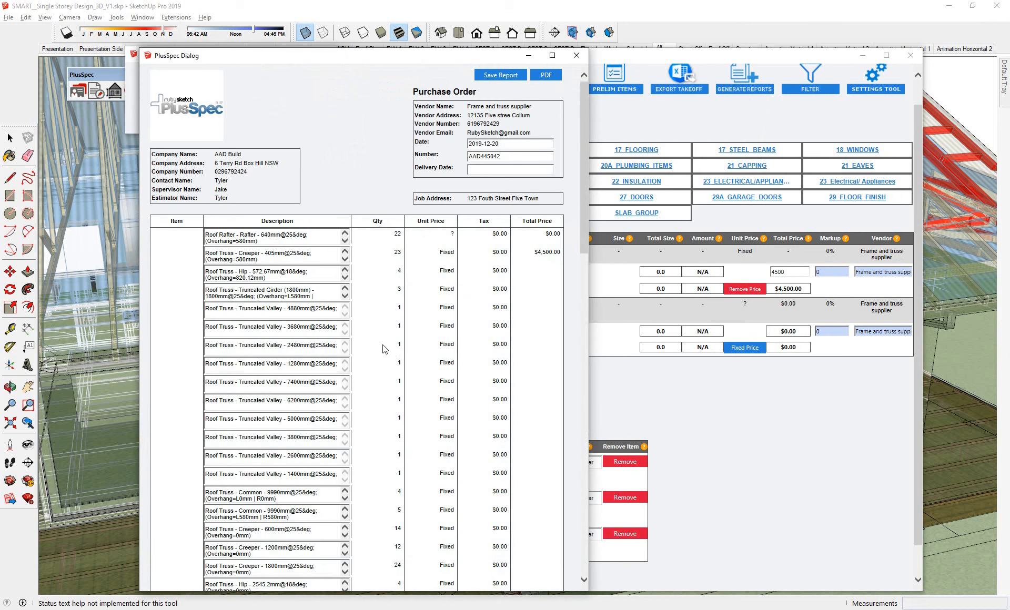
- Review the frame and truss purchase order's item list, totals and safety notes from beginning to end
scroll(385, 349, down, 9)
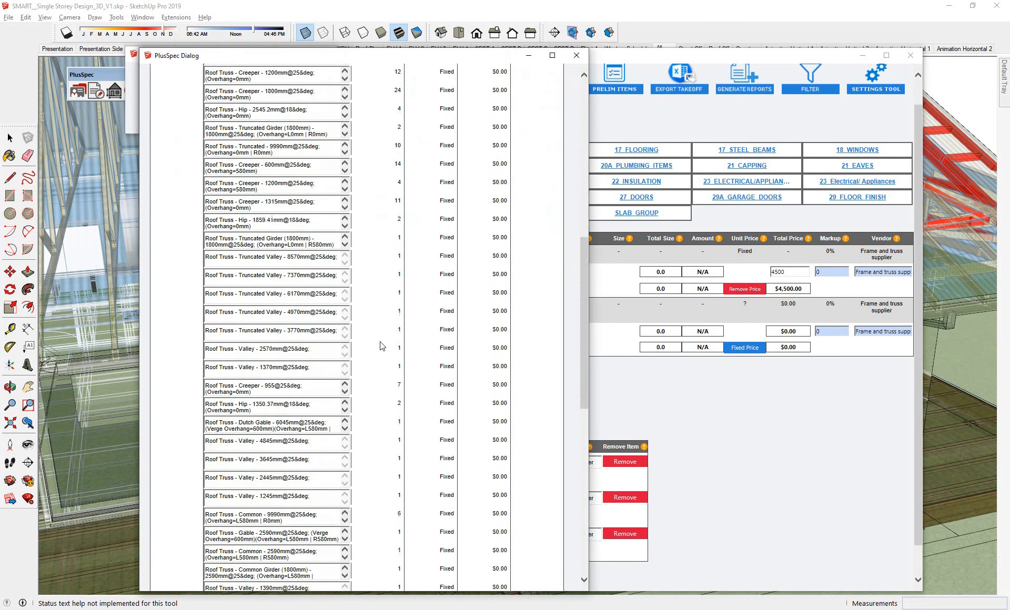
scroll(381, 346, down, 10)
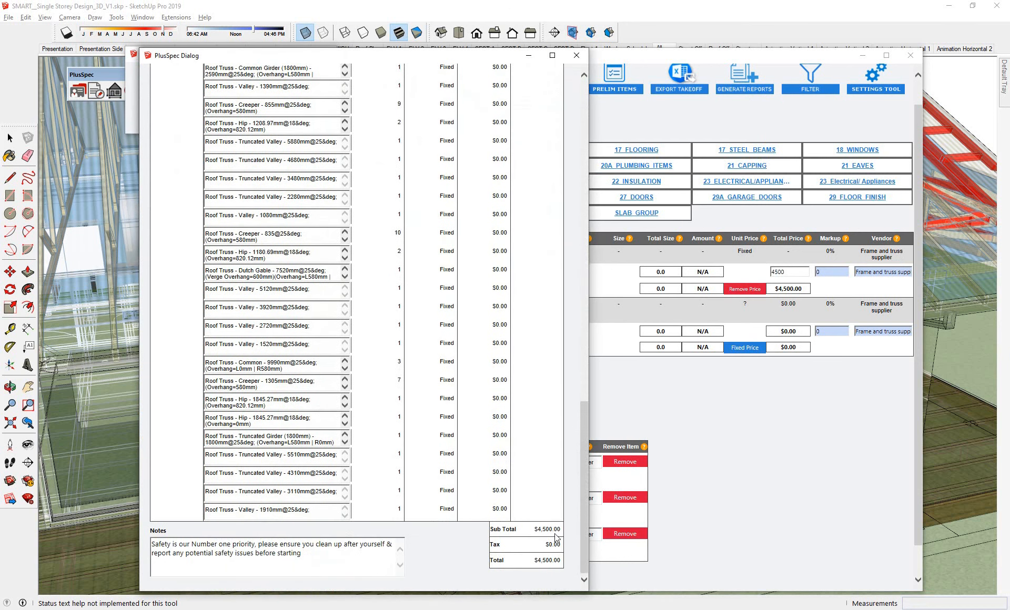
scroll(392, 445, up, 9)
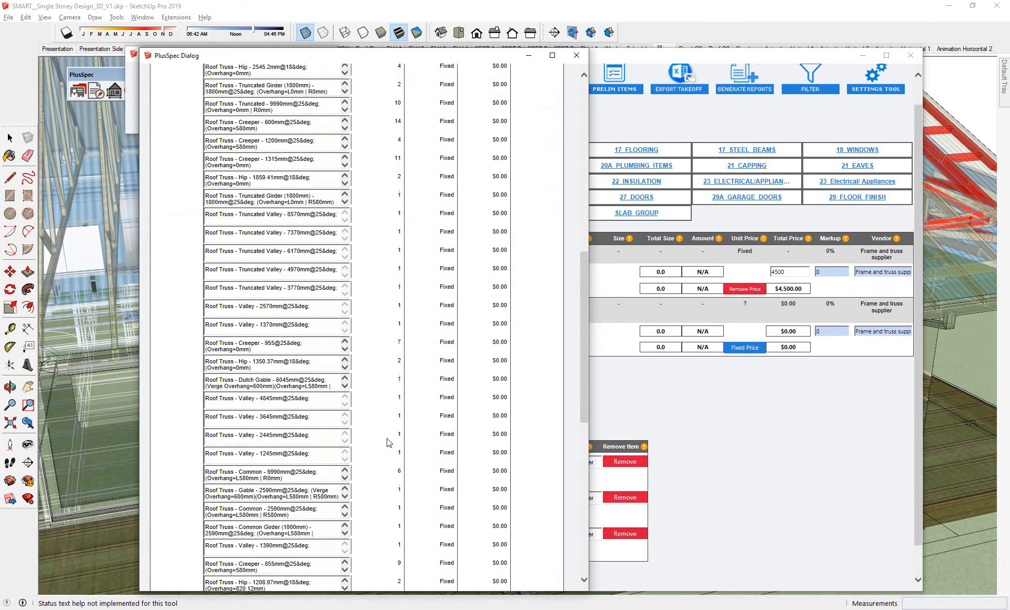
scroll(388, 443, up, 10)
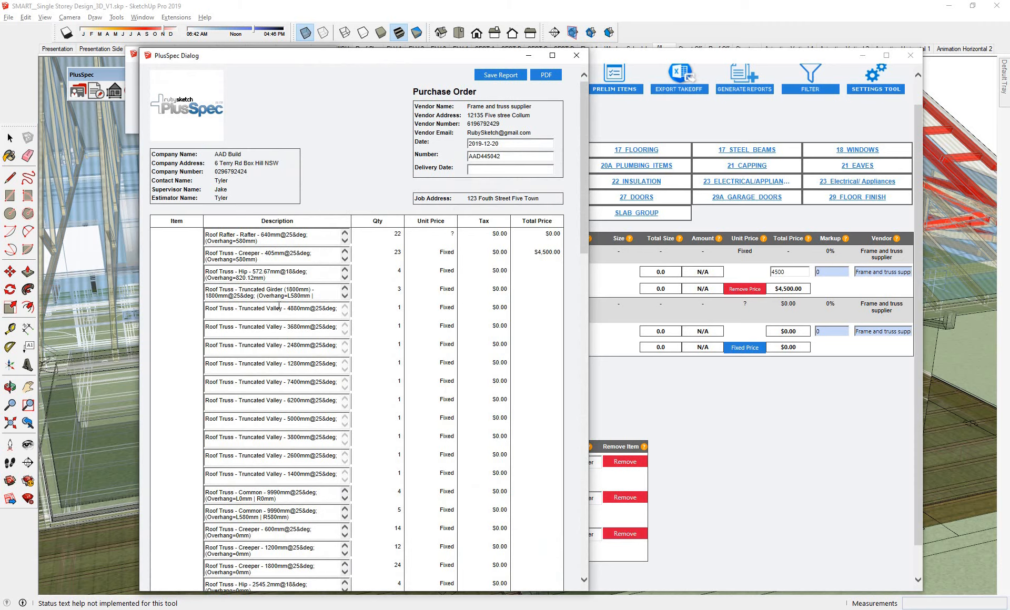
scroll(281, 316, down, 8)
scroll(280, 330, down, 10)
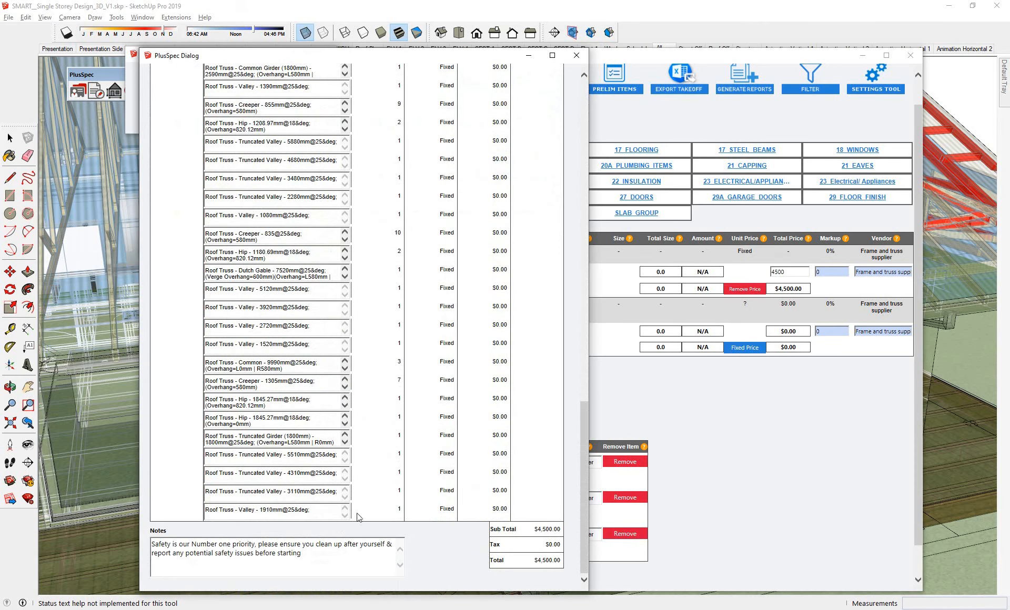
drag(301, 553, 165, 536)
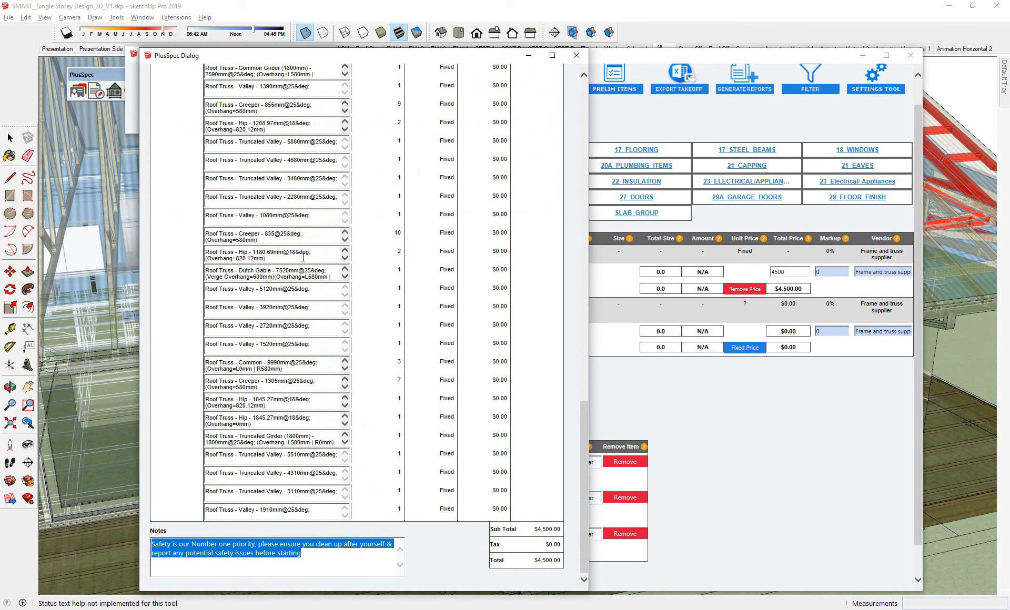
scroll(405, 287, up, 15)
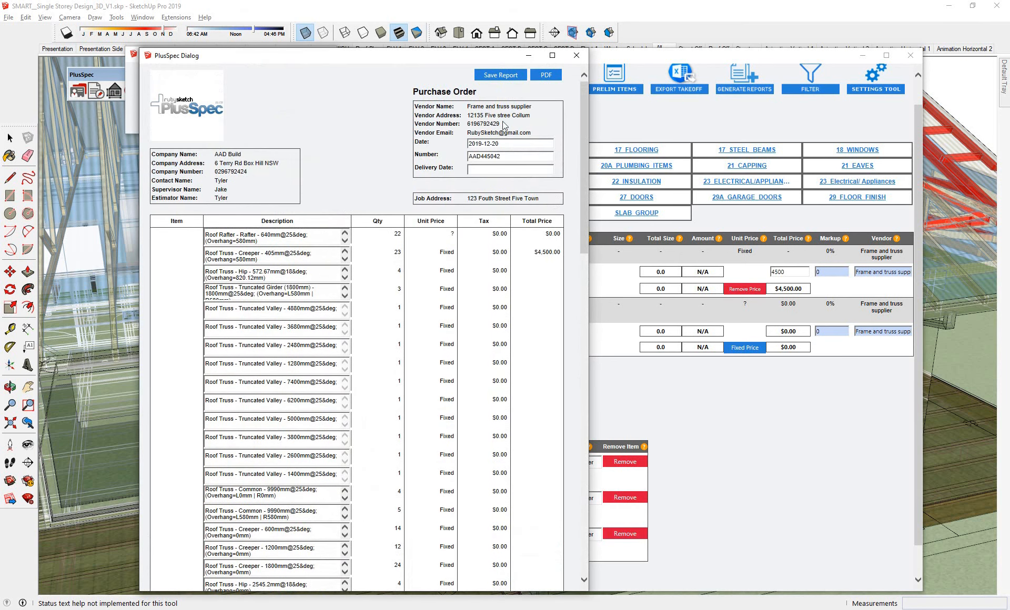
- Save the frame and truss purchase order, check the takeoff summary and close the report generator
click(502, 75)
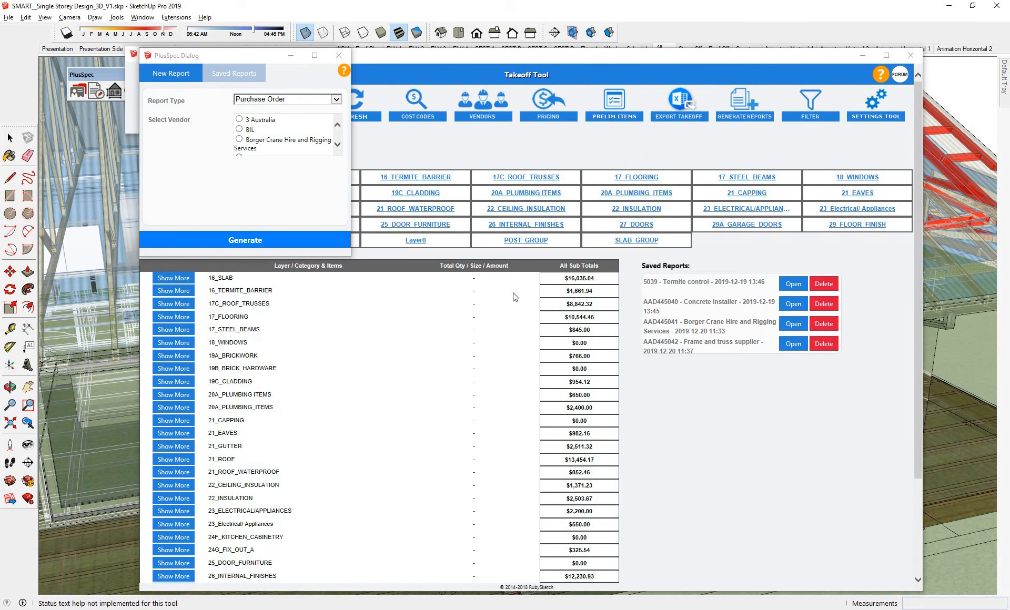
scroll(515, 297, down, 3)
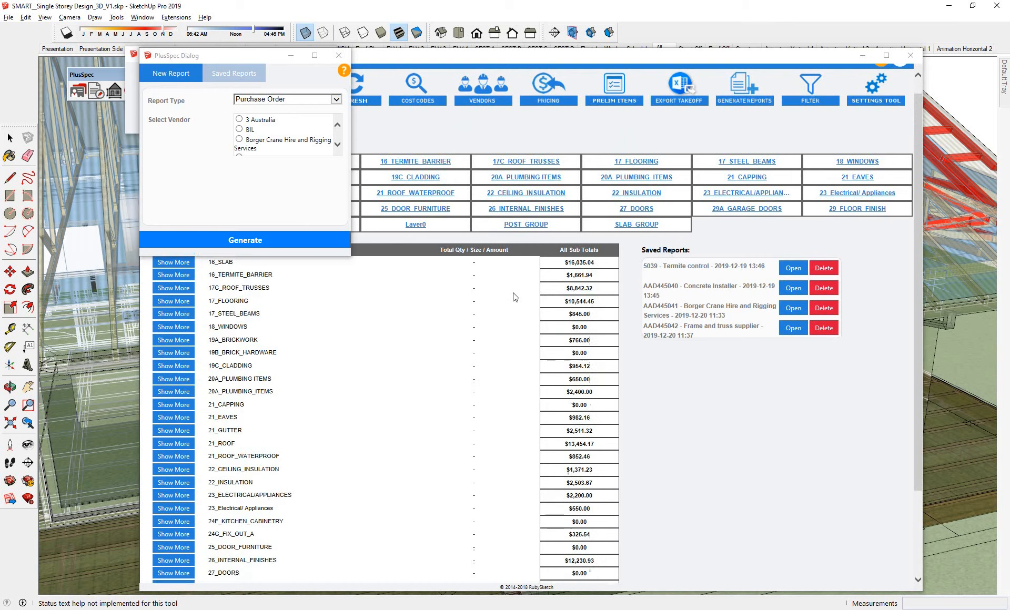
scroll(515, 297, up, 3)
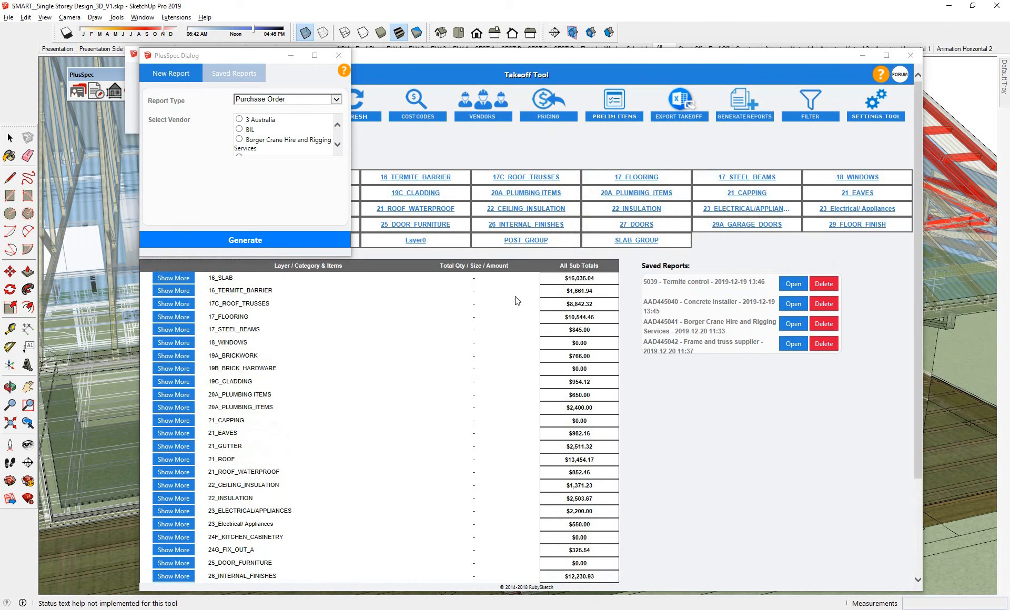
click(344, 58)
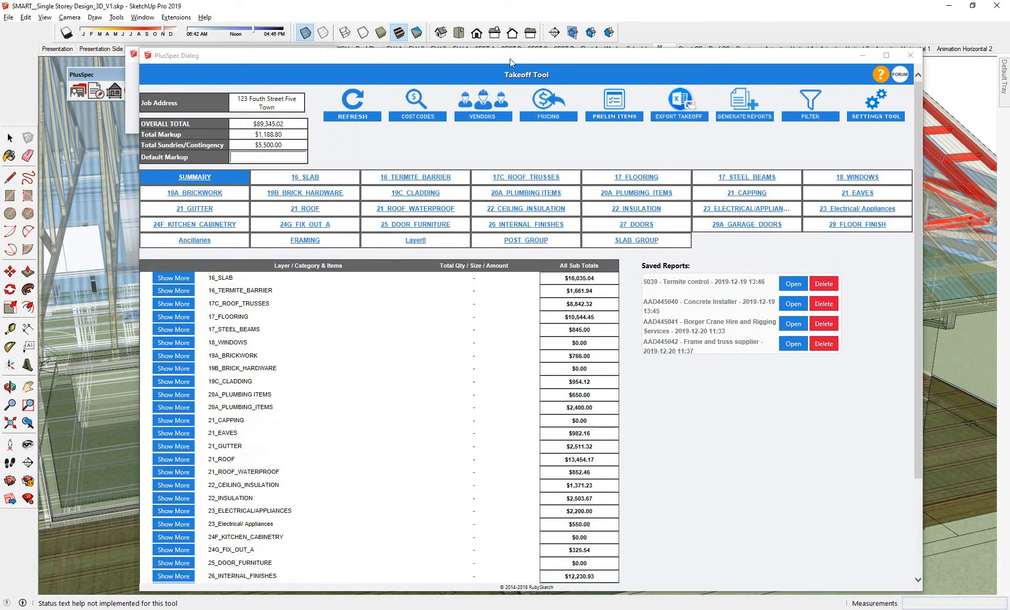
- Close the takeoff tool and show the whole house exterior from the front with X-ray display off
click(908, 56)
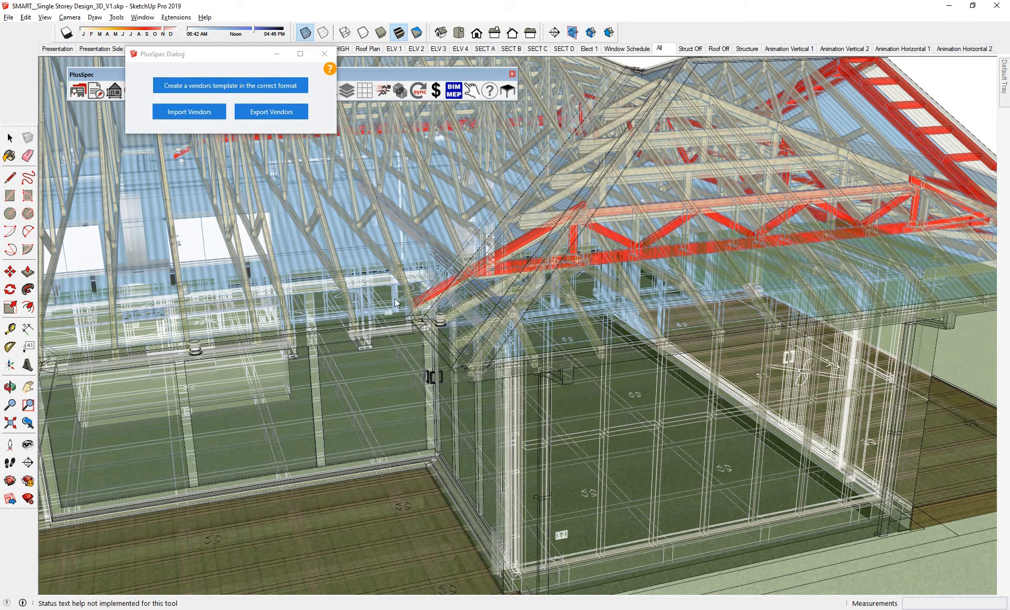
key(x)
middle_drag(394, 298, 722, 197)
scroll(599, 293, down, 5)
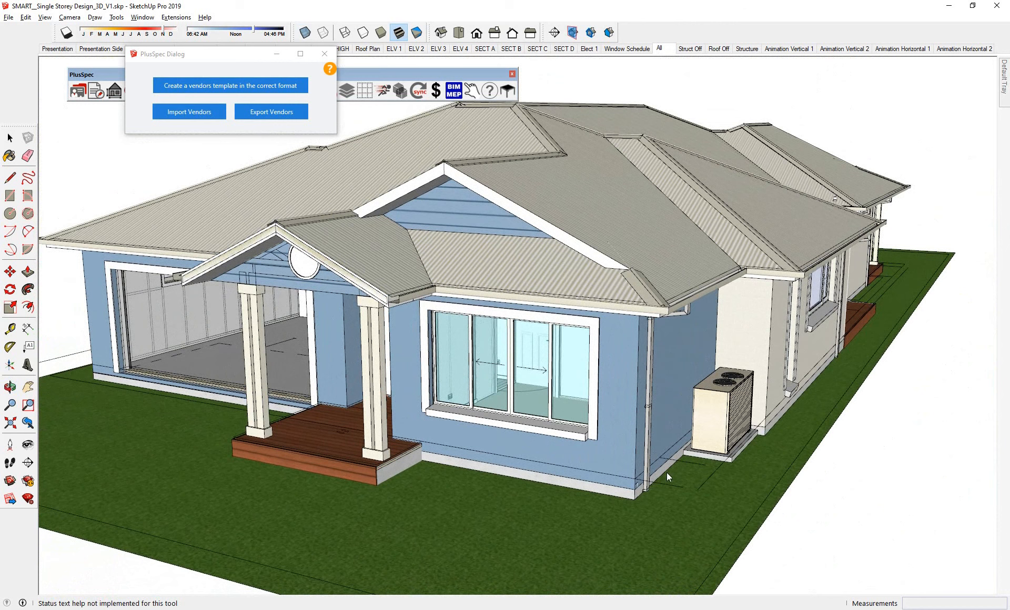